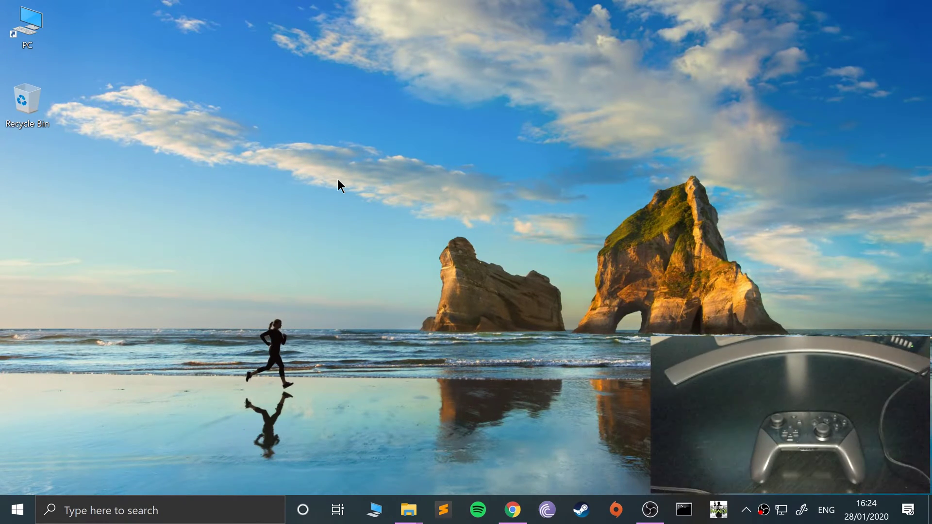
# Step: Search Windows for "game" and open the Set up USB game controllers control panel
pyautogui.press('super')
pyautogui.write('game')
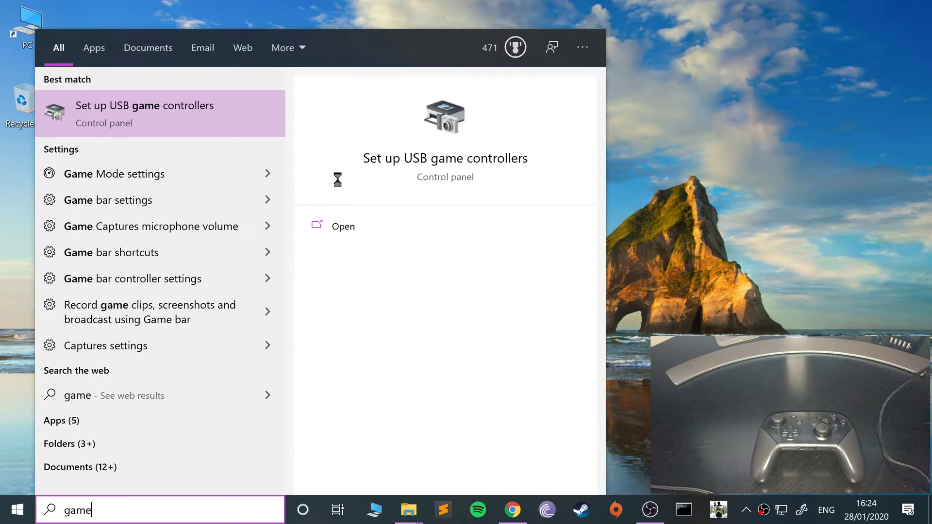
pyautogui.press('Return')
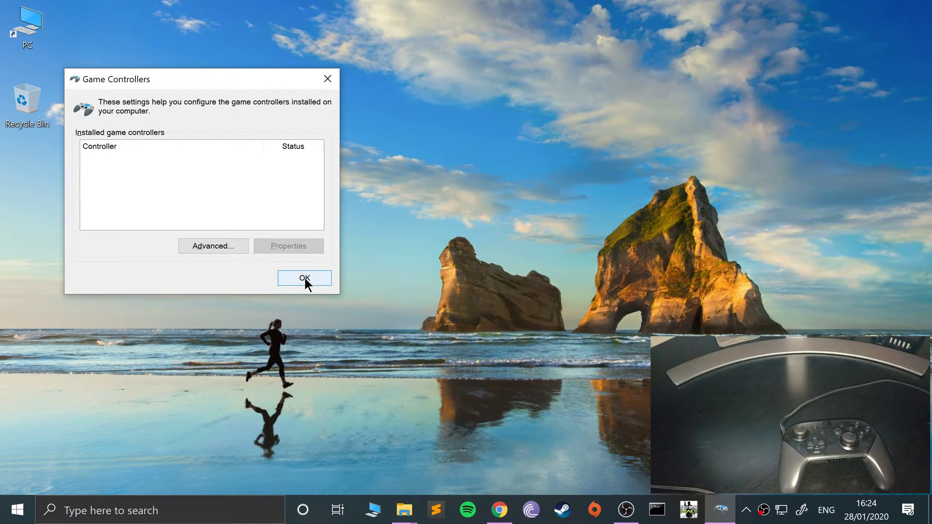
# Step: Switch to Chrome, search for BetterJoyForCemu and open Davidobot's GitHub repository for it
pyautogui.click(499, 510)
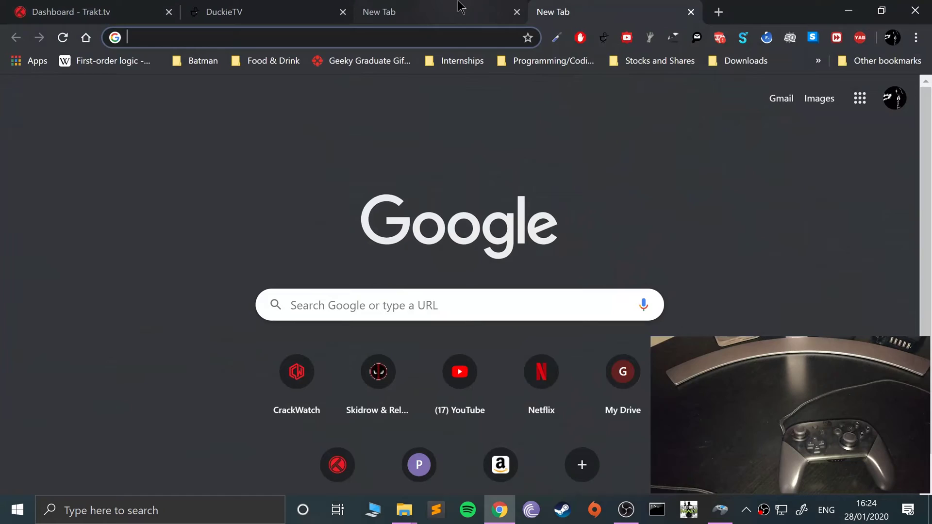
pyautogui.write('be')
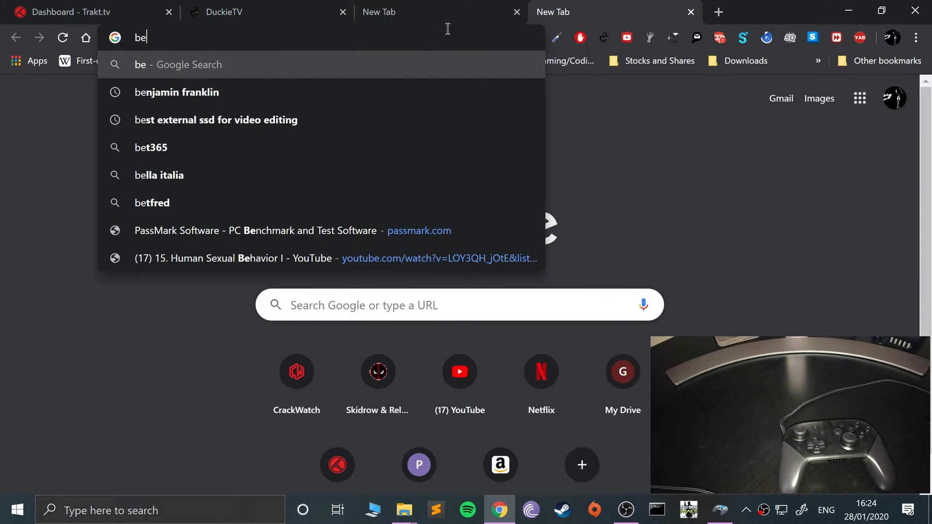
pyautogui.write('terjoy')
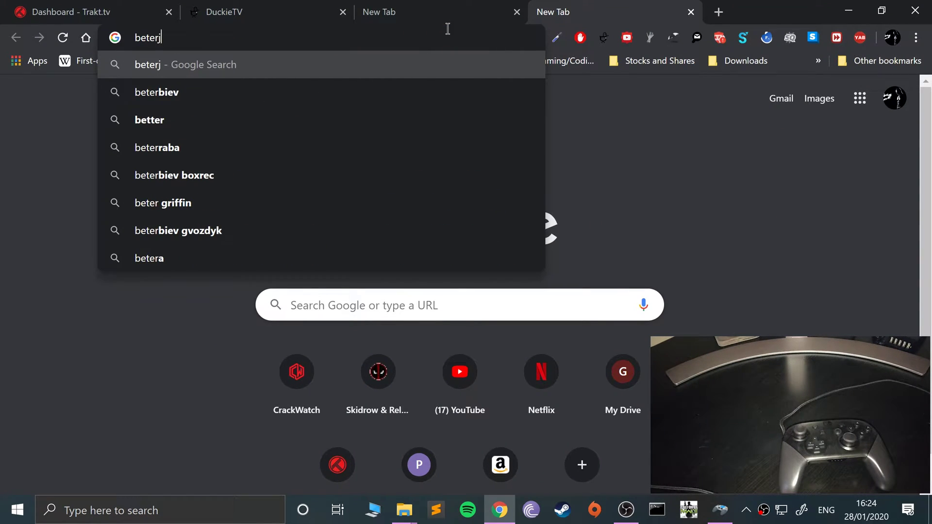
pyautogui.press('BackSpace')
pyautogui.write('oyForCemu')
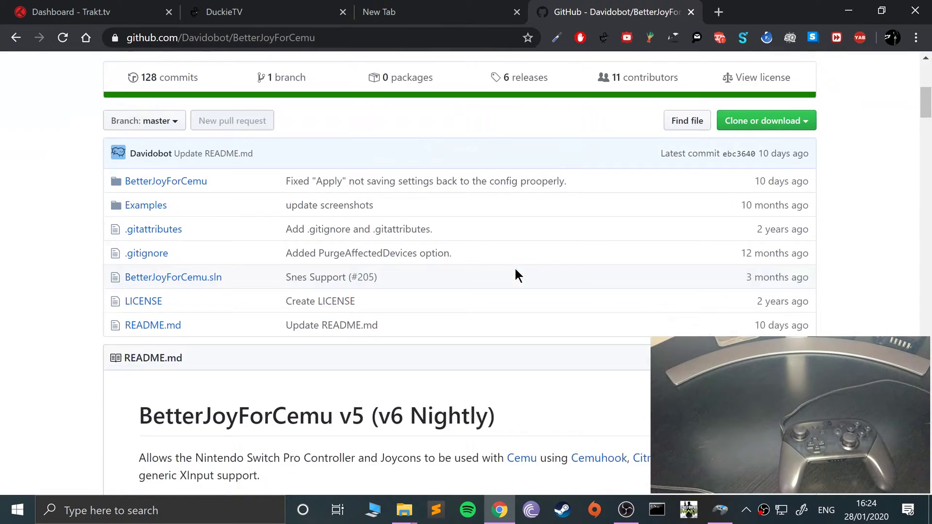
# Step: Start downloading BetterJoyForCemu_v5_x64.zip from the repository's Version 5 release and cancel the download
pyautogui.scroll(6, 438, 295)
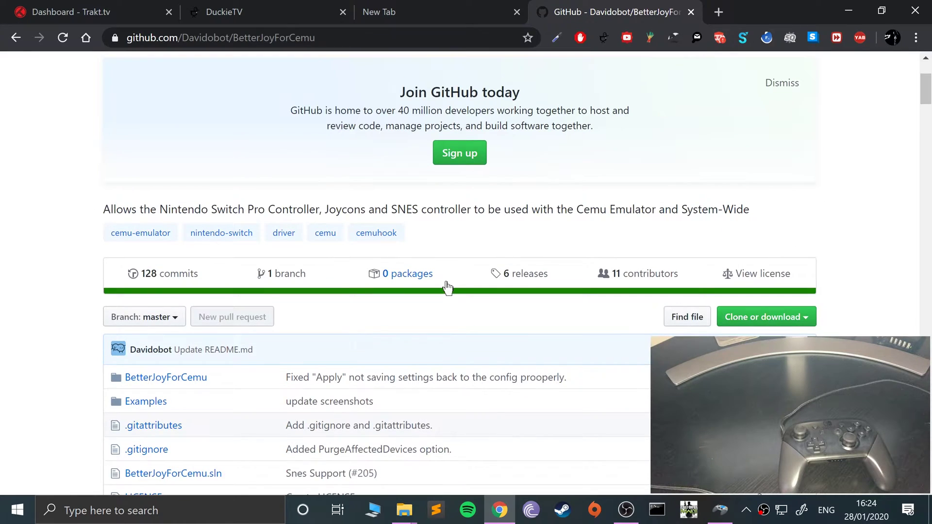
pyautogui.click(523, 273)
pyautogui.scroll(-5, 452, 340)
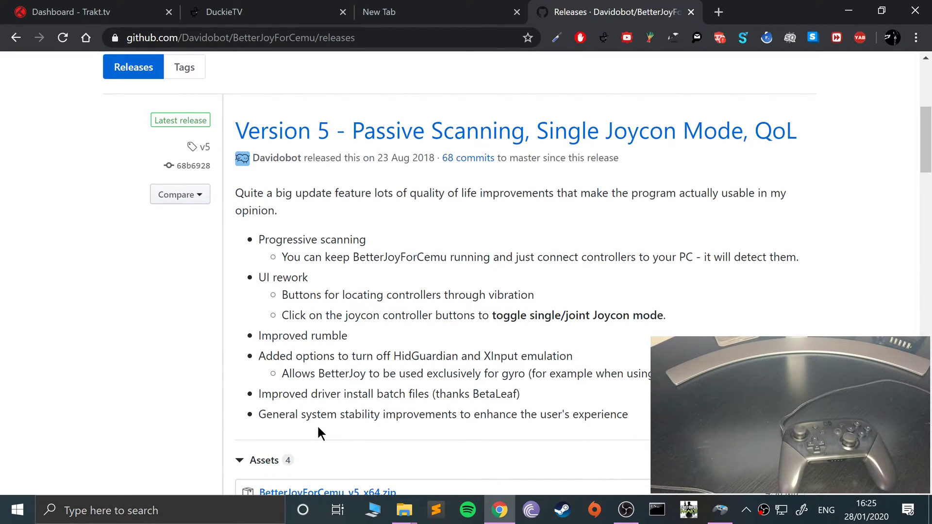
pyautogui.scroll(-4, 316, 424)
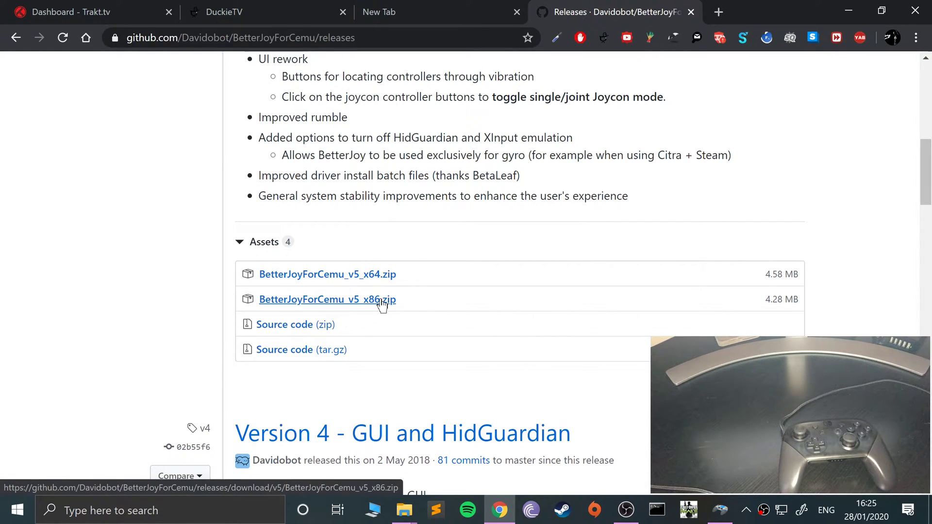
pyautogui.click(316, 275)
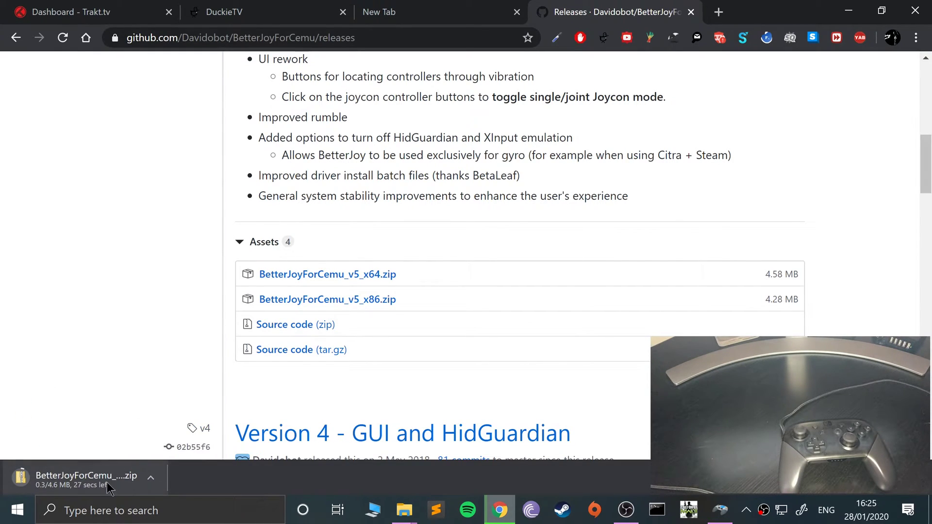
pyautogui.click(152, 478)
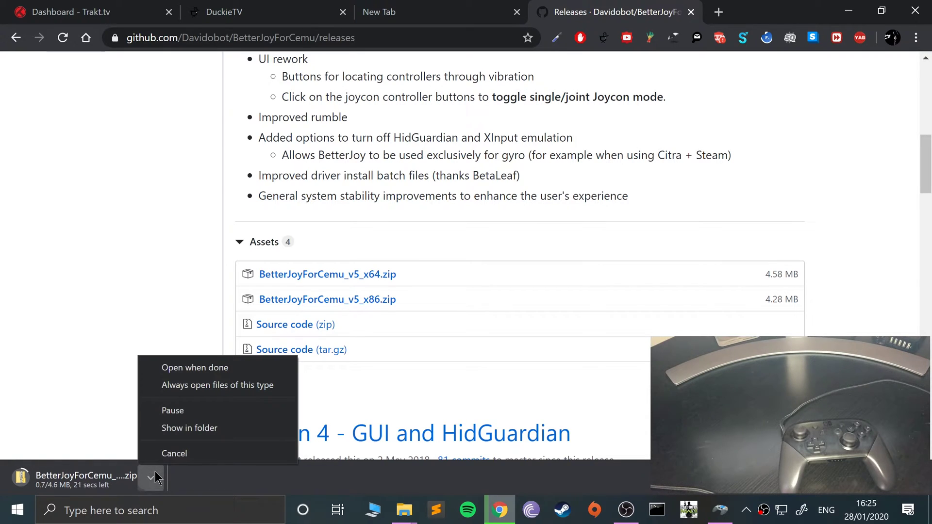
pyautogui.click(175, 452)
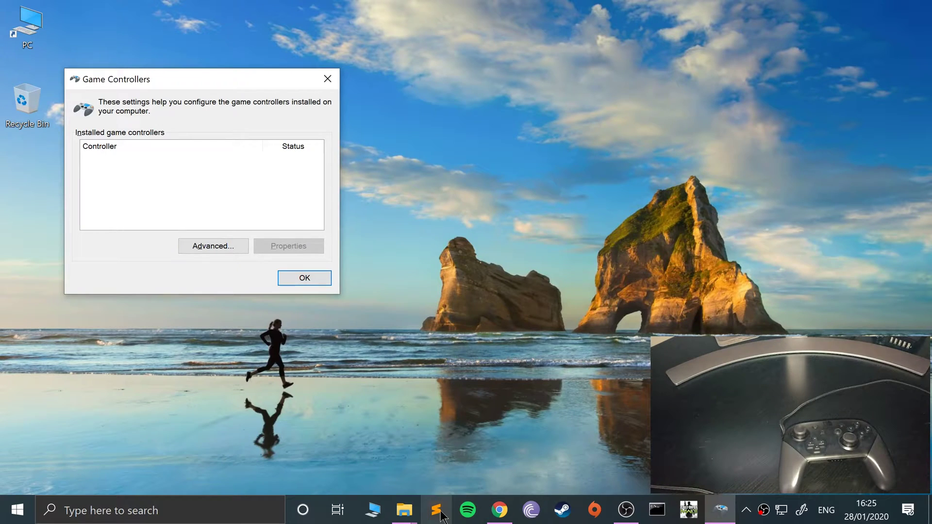
# Step: Switch to the Chrome folder in File Explorer and extract BetterJoyForCemu_v5_x64.zip to E:\Chrome\BetterJoyForCemu_v5_x64
pyautogui.moveTo(403, 510)
pyautogui.click(394, 440)
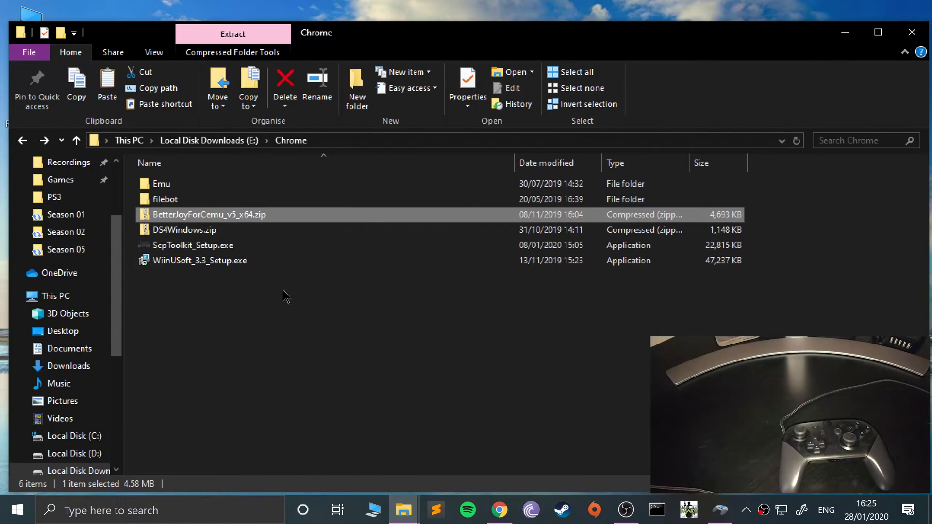
pyautogui.rightClick(169, 215)
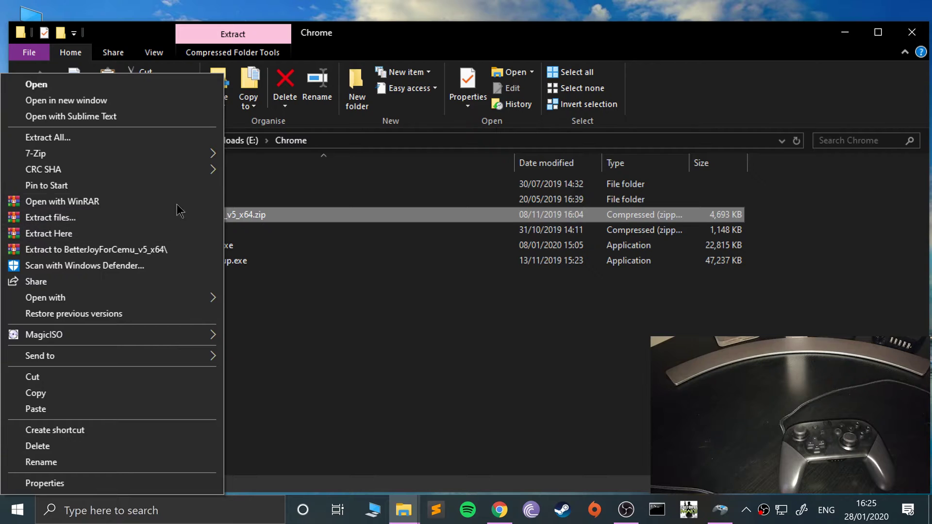
pyautogui.click(125, 138)
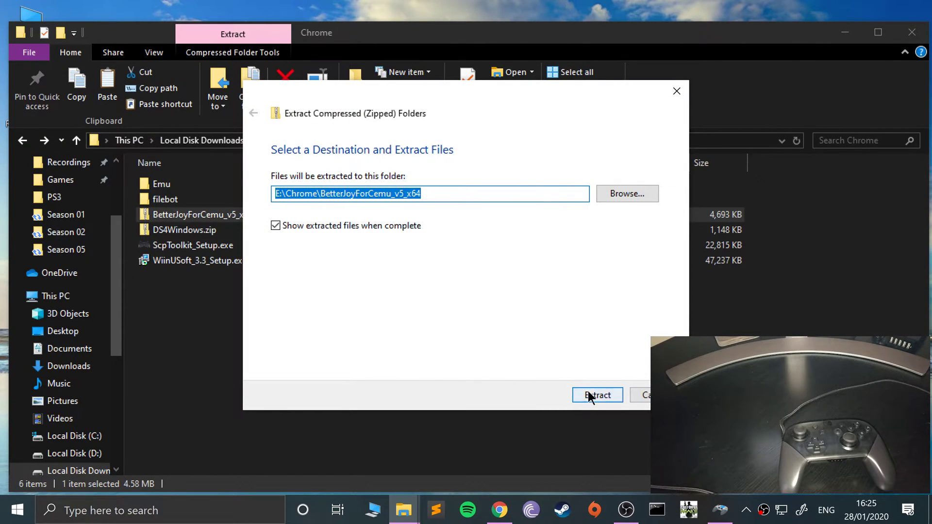
pyautogui.click(589, 393)
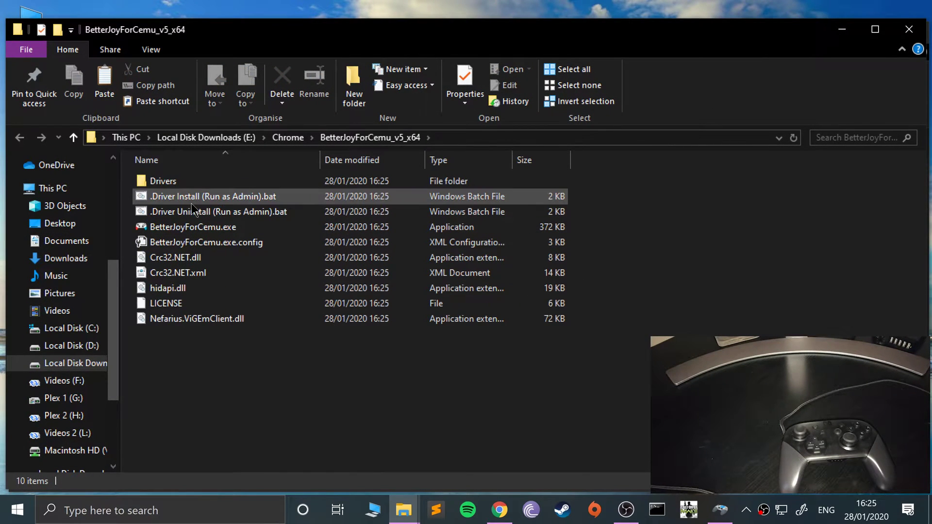
# Step: Run ".Driver Install (Run as Admin).bat" as administrator, dismissing the runtime error and closing the finished console
pyautogui.rightClick(213, 191)
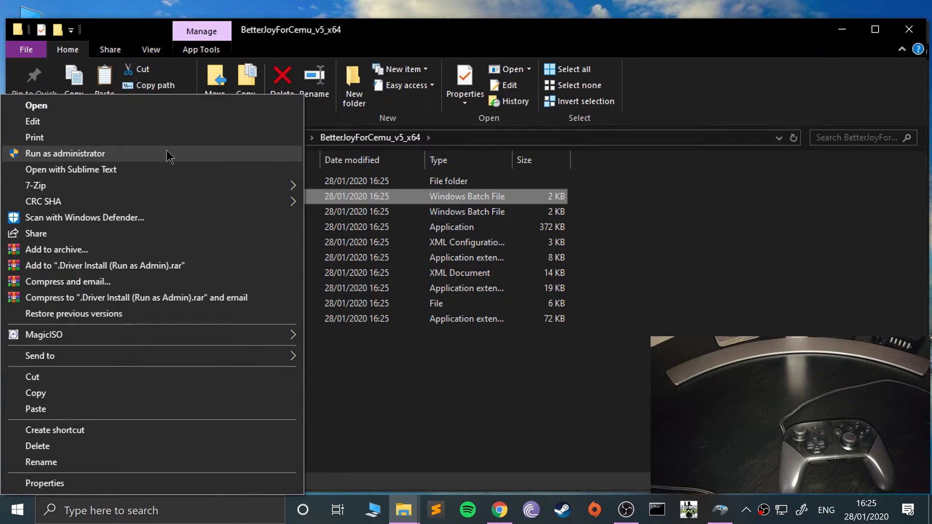
pyautogui.click(167, 152)
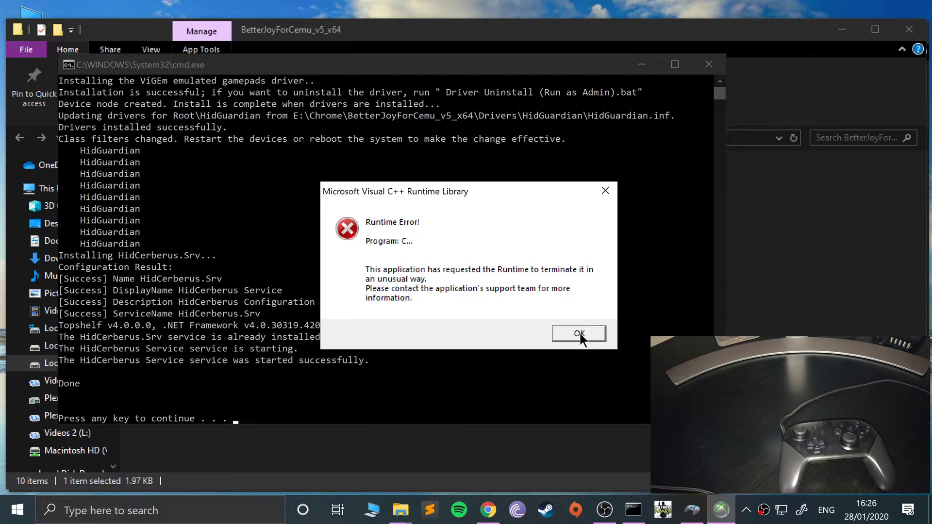
pyautogui.click(580, 334)
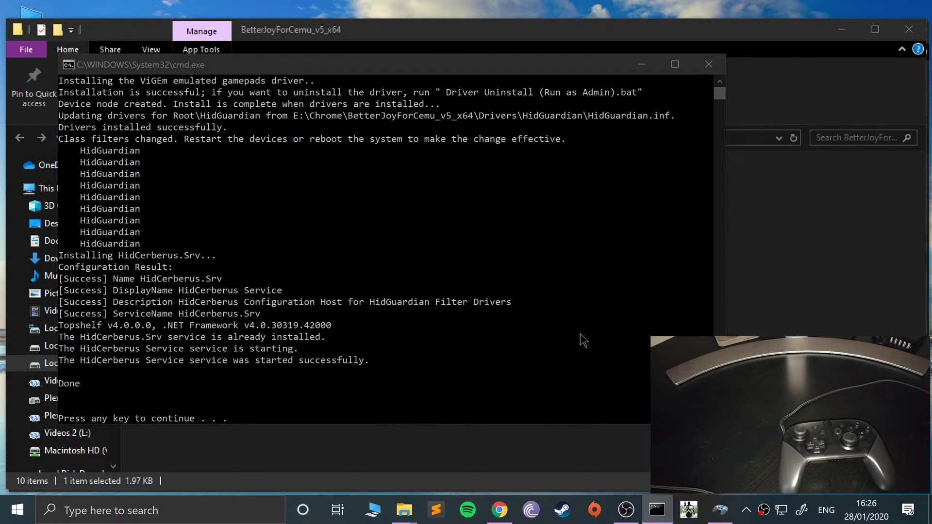
pyautogui.click(513, 329)
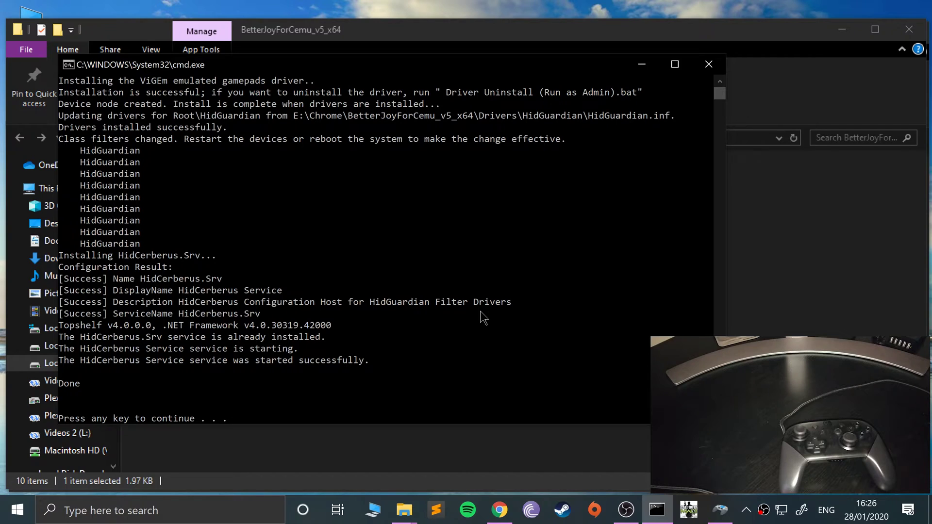
pyautogui.press('Return')
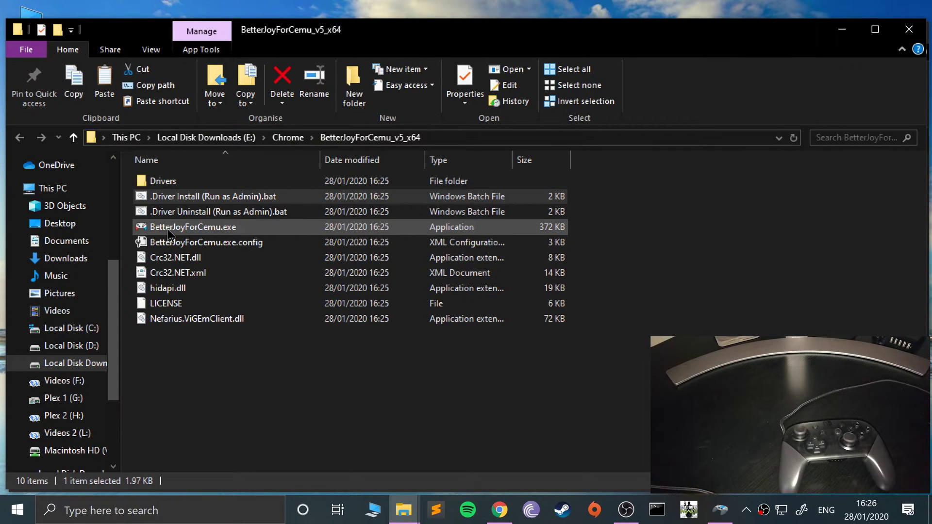
# Step: Launch BetterJoyForCemu.exe, minimise both File Explorer windows and place the program window beside Game Controllers
pyautogui.doubleClick(209, 227)
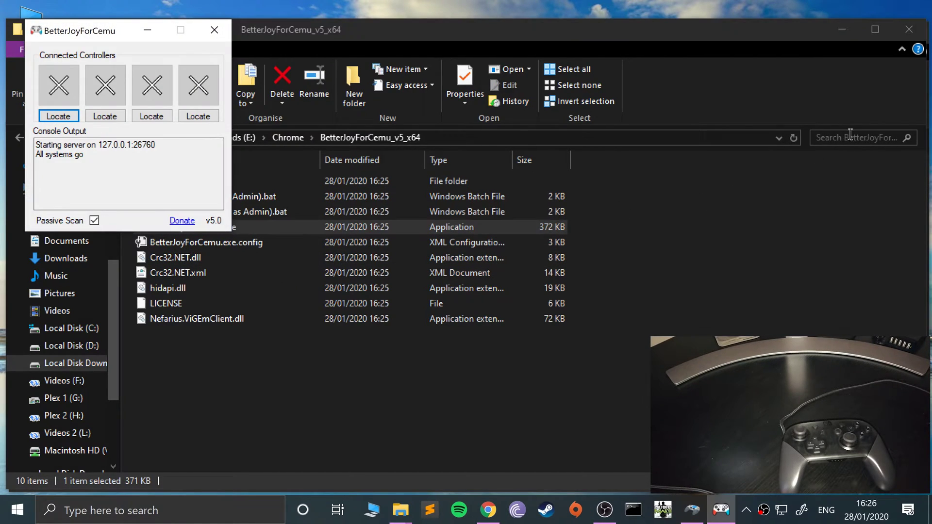
pyautogui.click(843, 29)
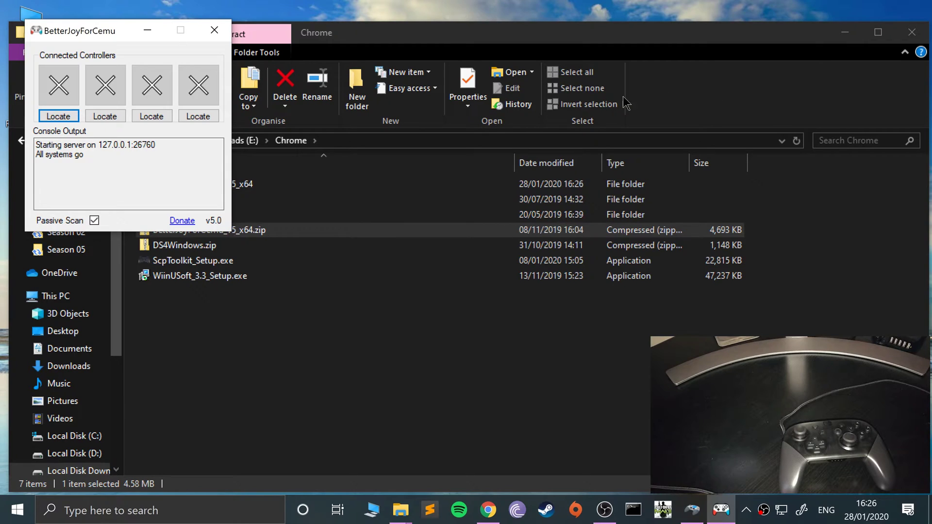
pyautogui.click(857, 35)
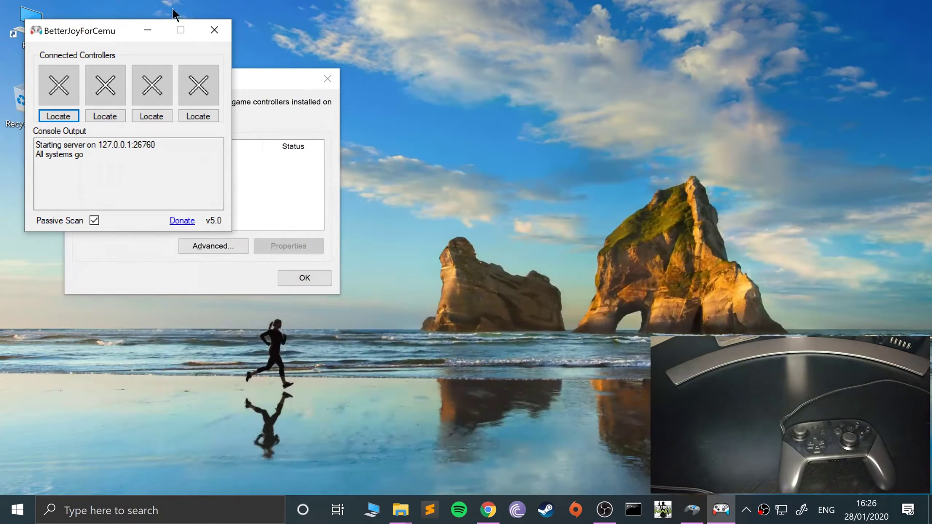
pyautogui.moveTo(68, 30); pyautogui.dragTo(429, 107)
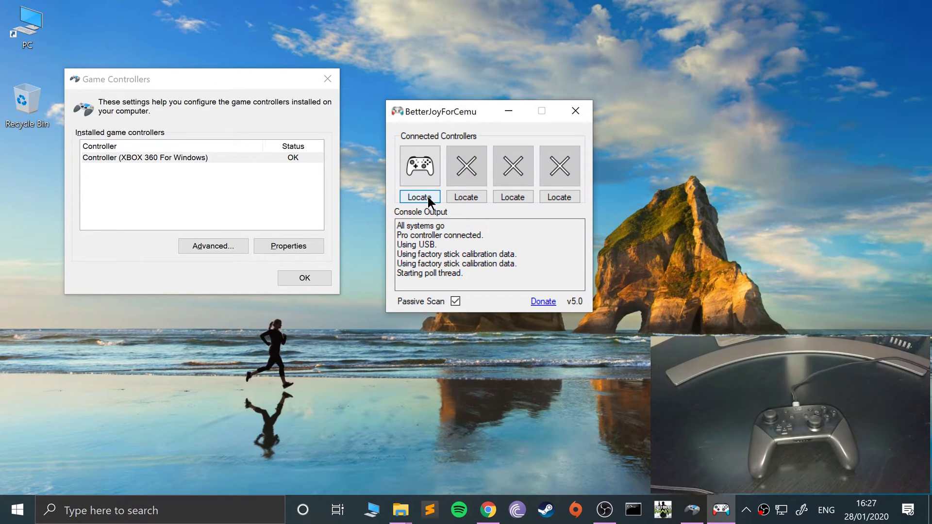
# Step: View the test page in the properties of the XBOX 360 For Windows controller and close it
pyautogui.click(204, 159)
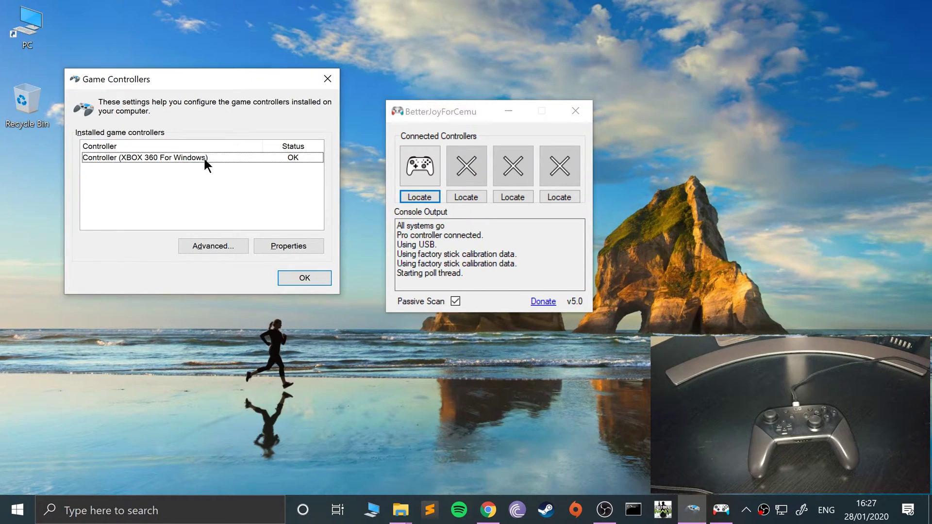
pyautogui.click(281, 248)
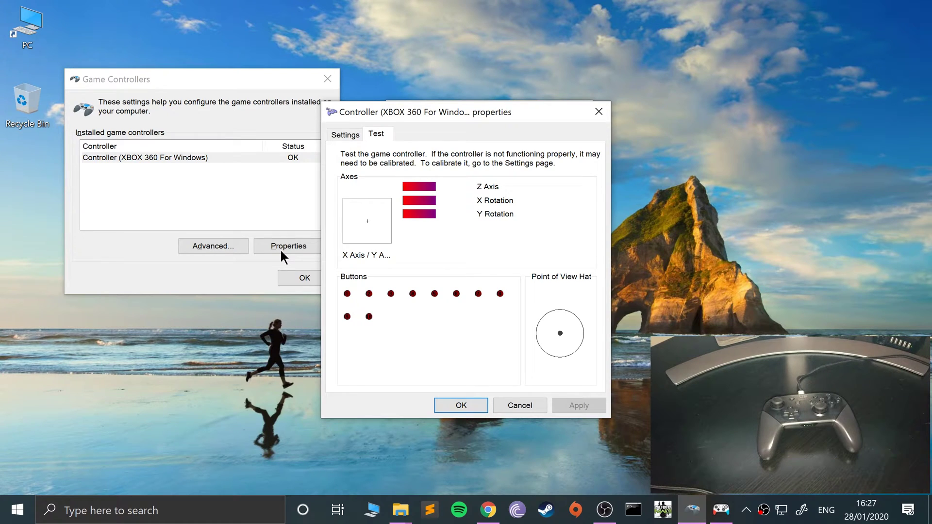
pyautogui.click(596, 111)
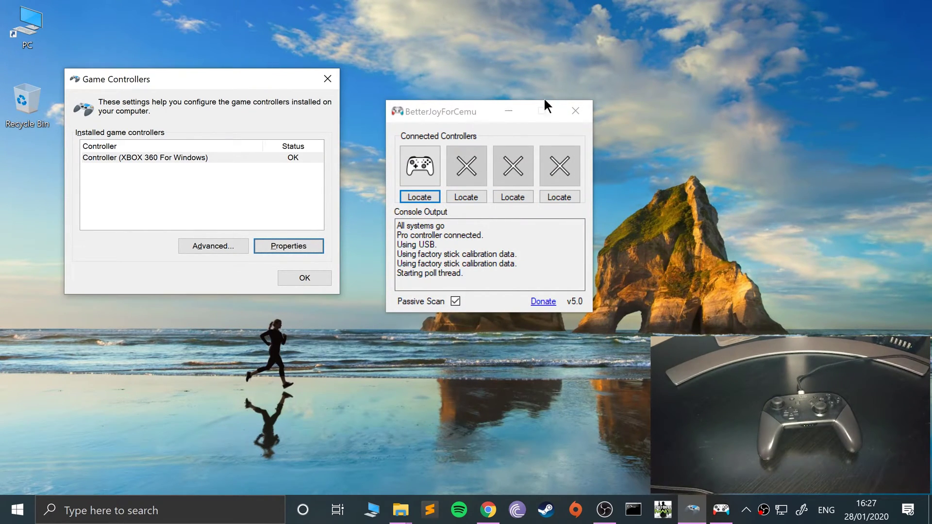
# Step: Close BetterJoyForCemu and open the Bluetooth and other devices settings
pyautogui.click(583, 107)
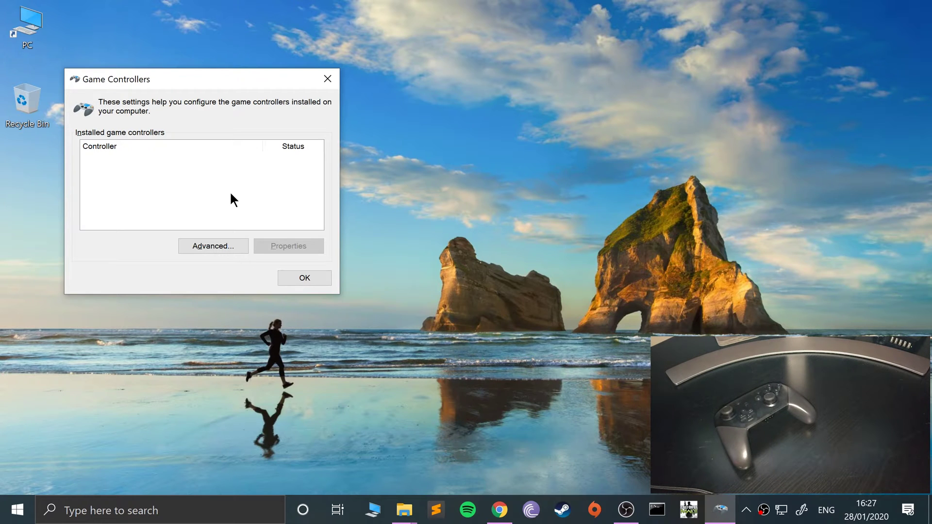
pyautogui.click(19, 502)
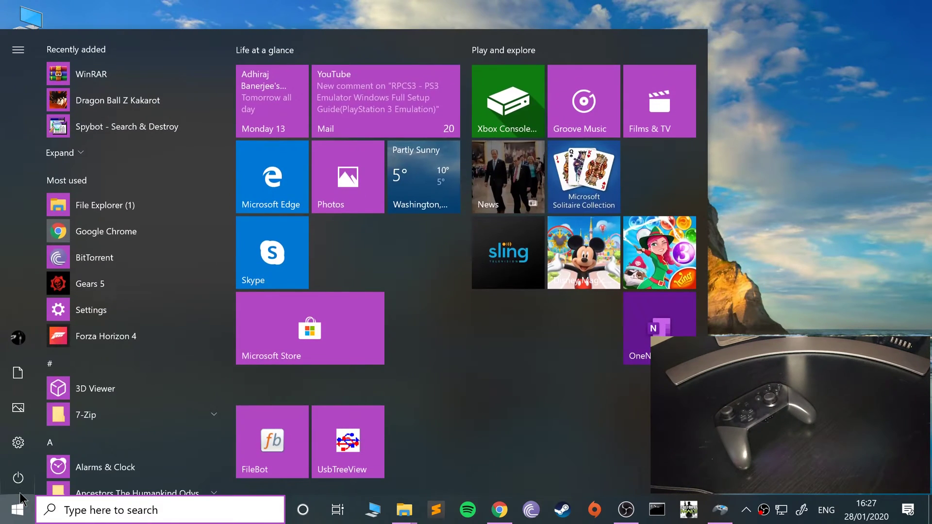
pyautogui.write('blu')
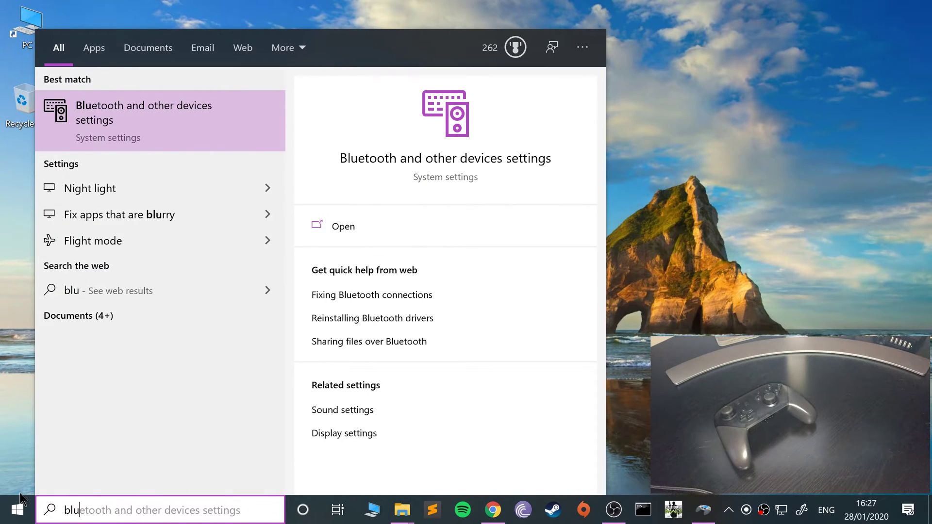
pyautogui.press('Return')
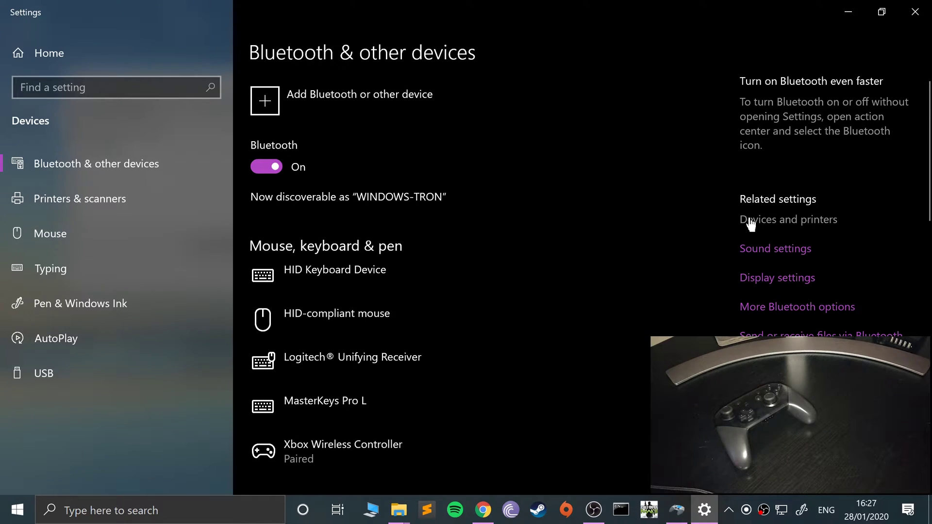
# Step: Open Devices and Printers and add the Pro Controller game controller to the PC
pyautogui.click(750, 221)
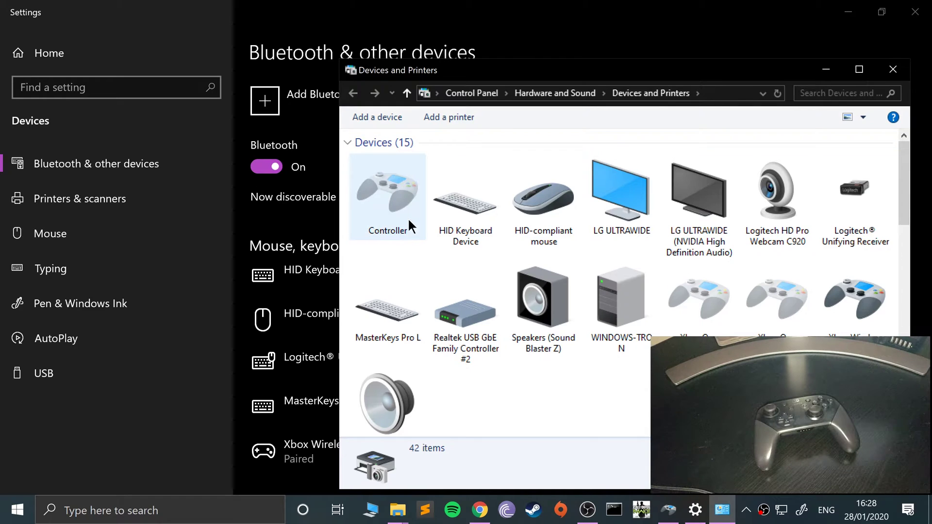
pyautogui.click(373, 116)
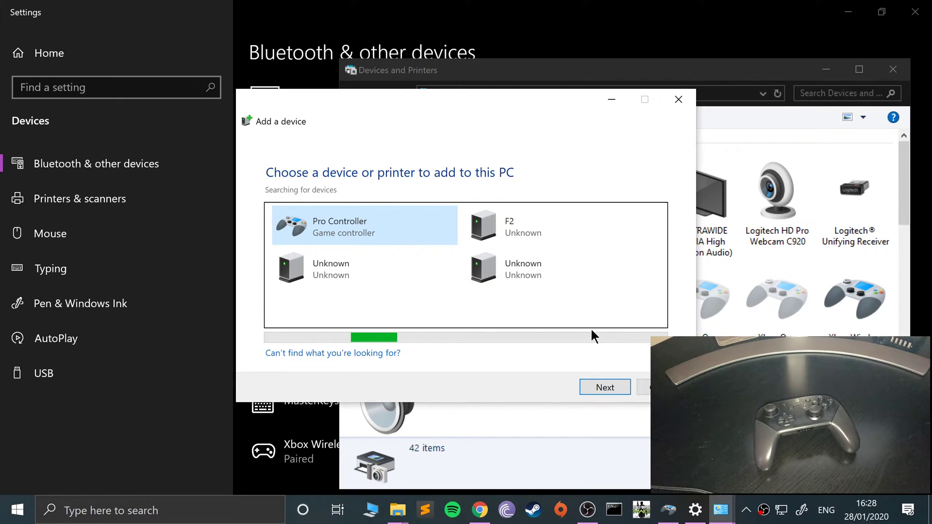
pyautogui.click(595, 386)
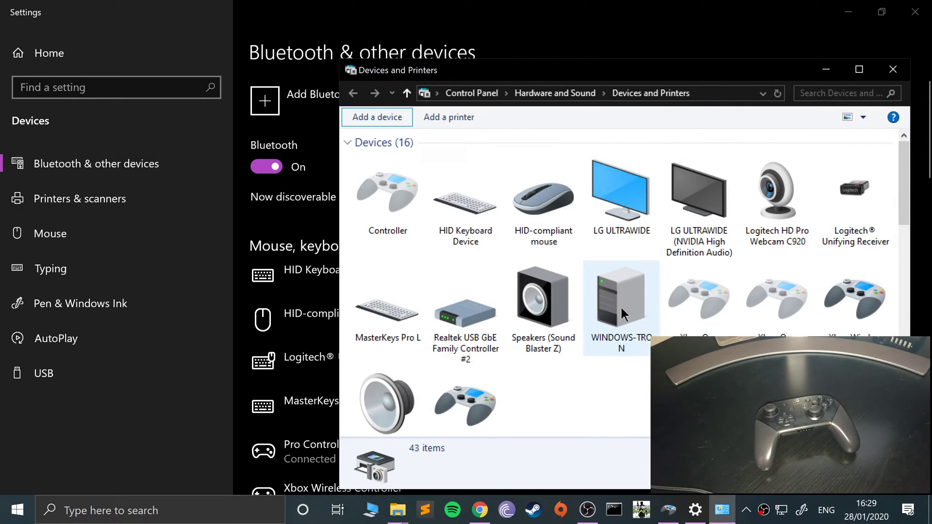
# Step: Close the Devices and Printers and Settings windows and reposition the Game Controllers window on the desktop
pyautogui.click(893, 70)
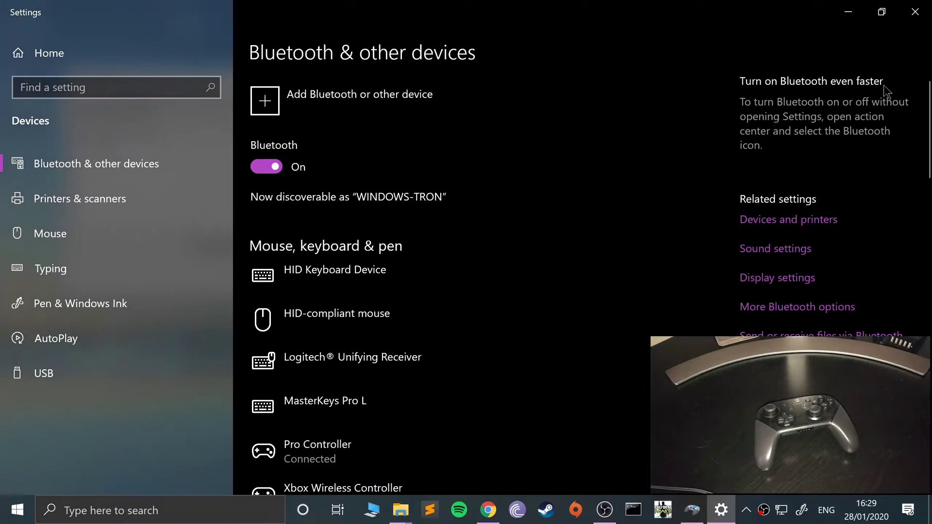
pyautogui.click(915, 12)
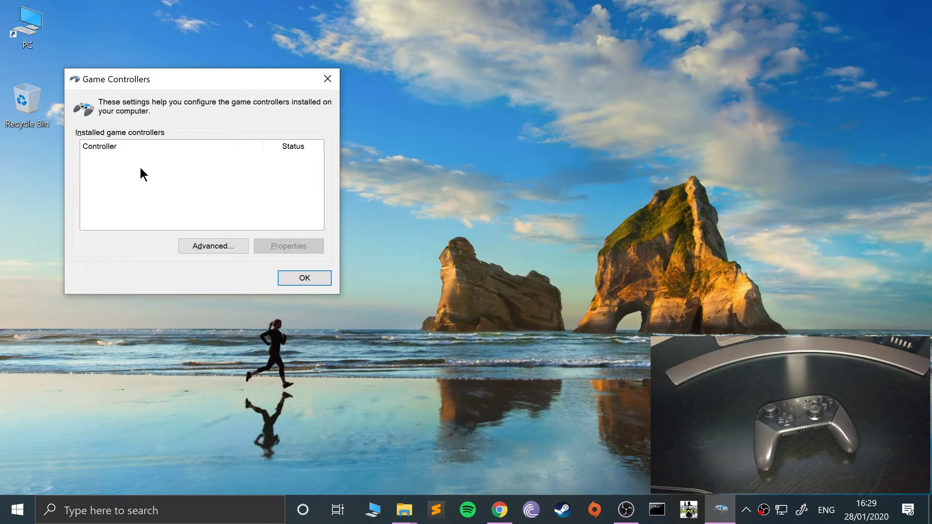
pyautogui.moveTo(151, 76); pyautogui.dragTo(211, 88)
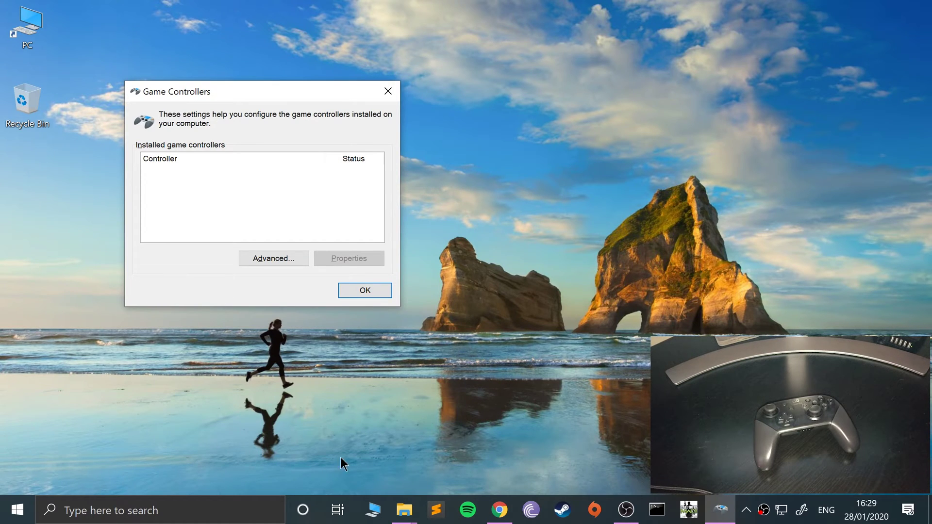
# Step: Launch BetterJoyForCemu.exe from the BetterJoyForCemu_v5_x64 folder and place its window beside Game Controllers
pyautogui.moveTo(404, 505)
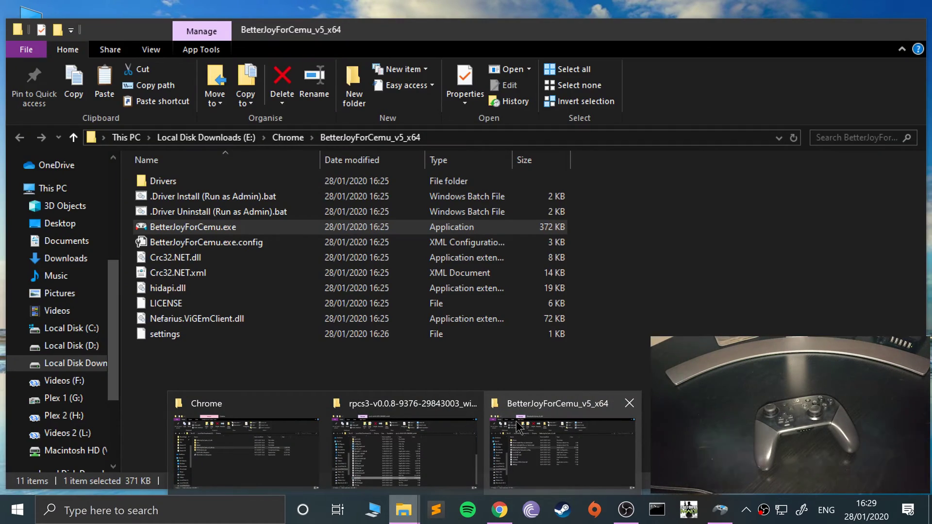
pyautogui.click(518, 427)
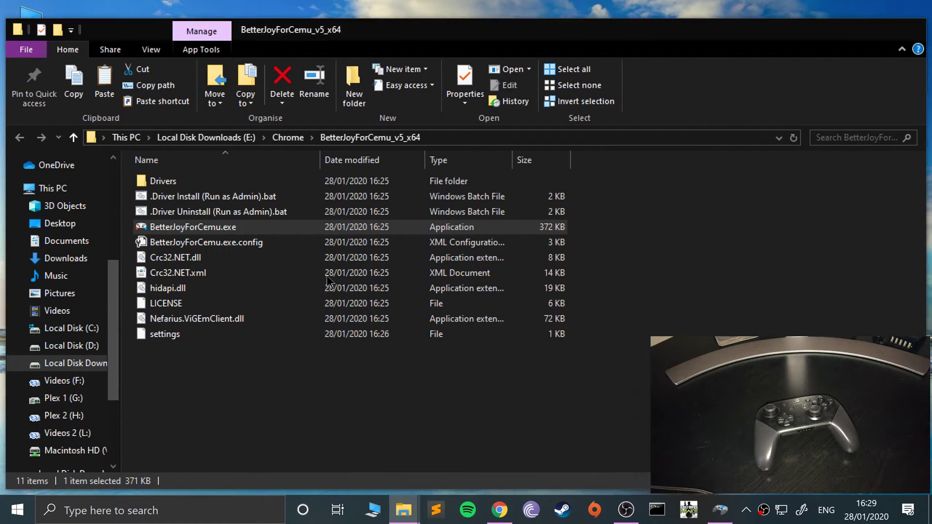
pyautogui.doubleClick(175, 227)
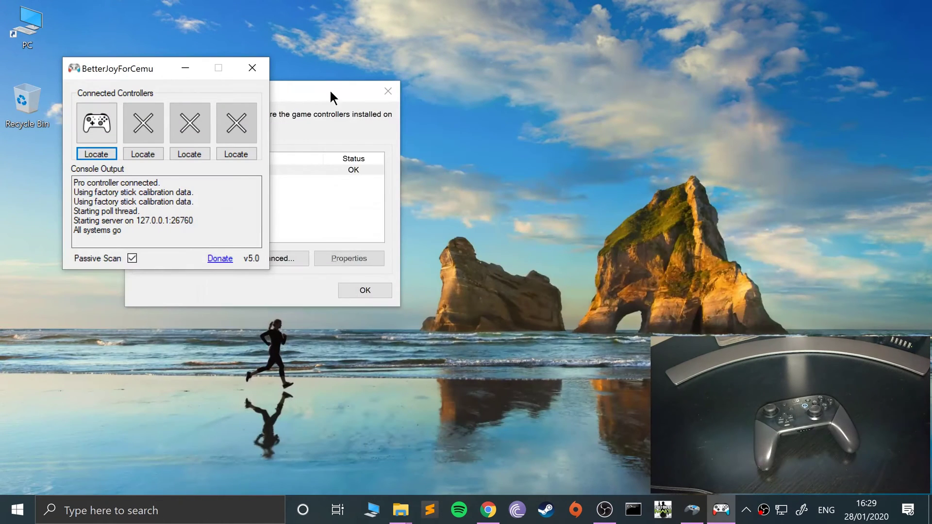
pyautogui.moveTo(150, 69); pyautogui.dragTo(561, 120)
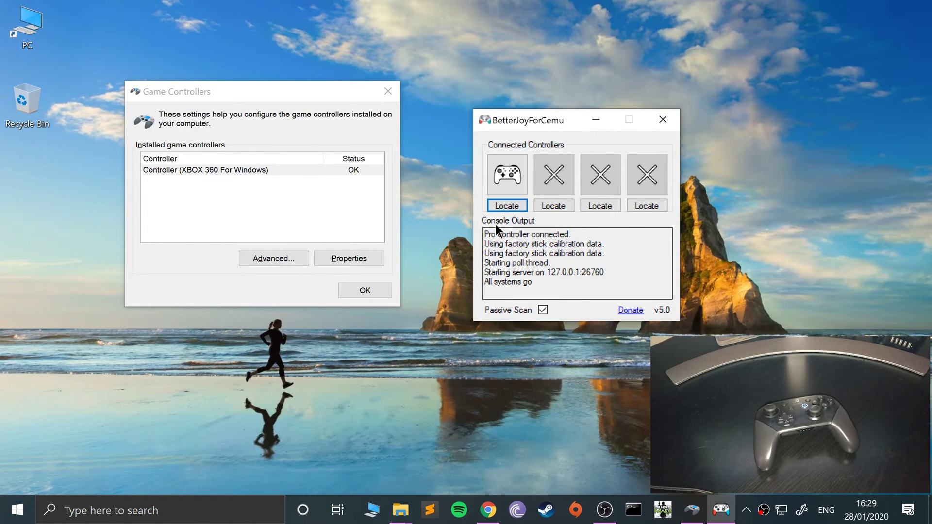
# Step: Examine the test page of Controller (XBOX 360 For Windows), close it and return to the BetterJoyForCemu window
pyautogui.click(305, 173)
pyautogui.click(331, 257)
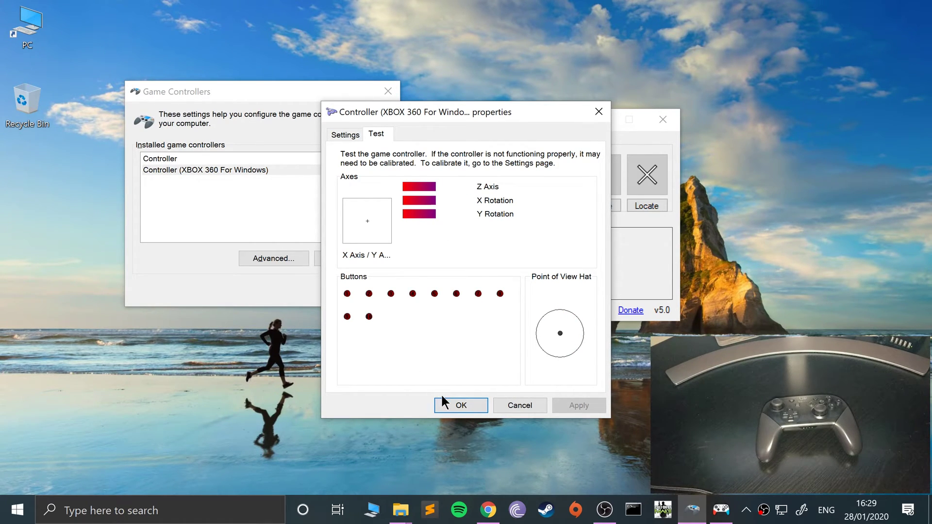
pyautogui.click(481, 405)
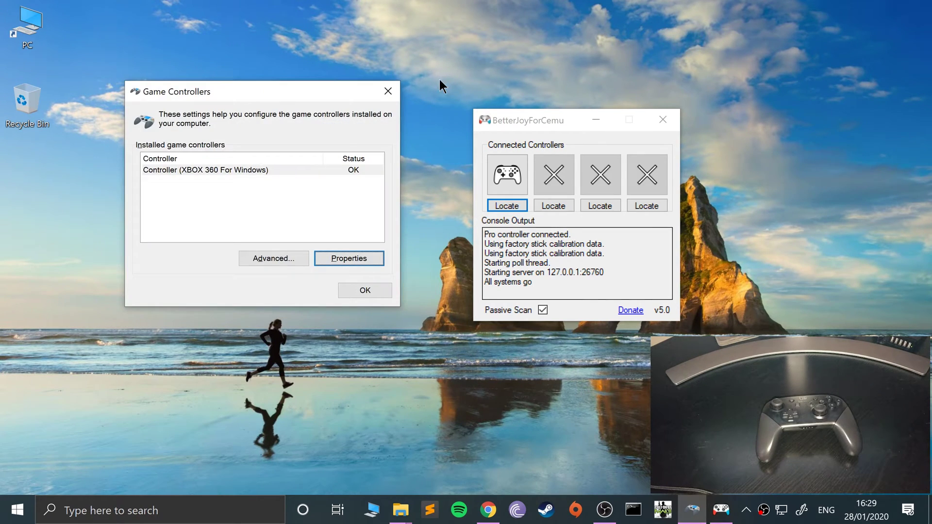
pyautogui.click(658, 145)
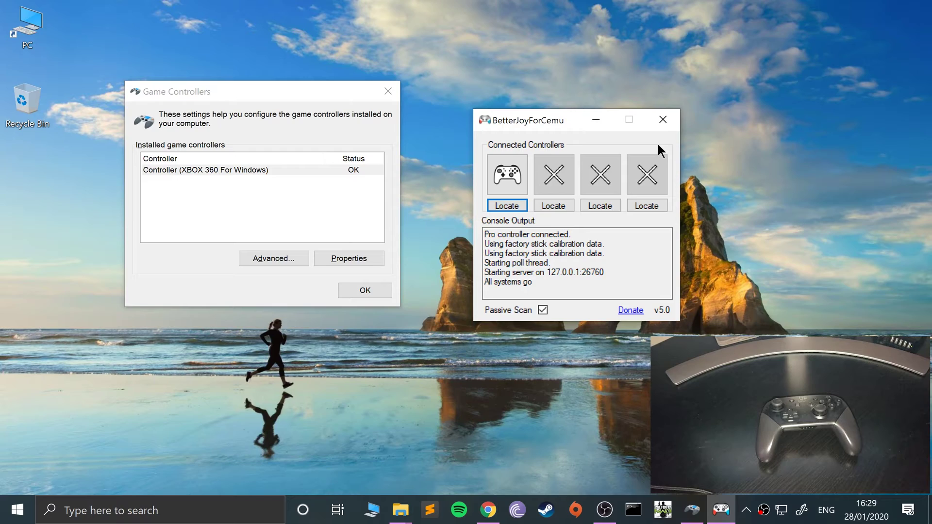
# Step: Show the driver uninstall batch file in the BetterJoyForCemu_v5_x64 folder and minimise the folder window
pyautogui.click(398, 511)
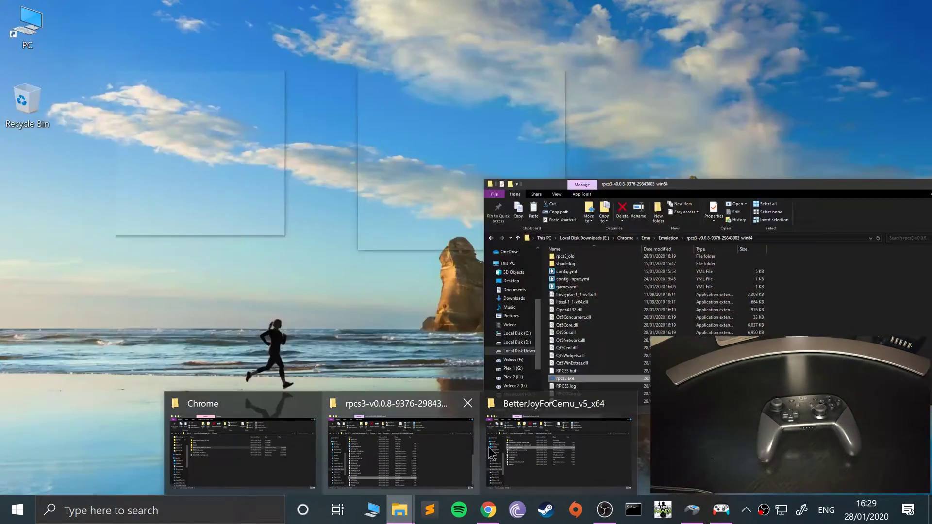
pyautogui.click(558, 451)
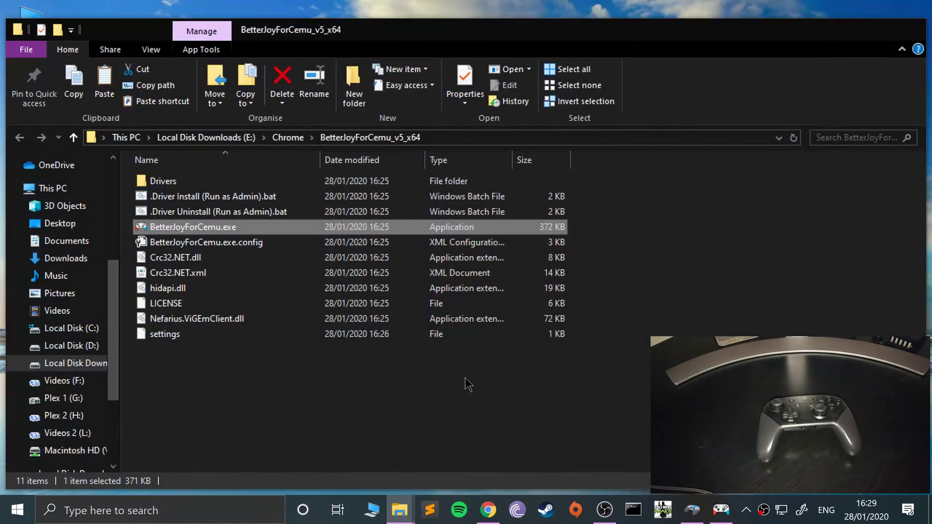
pyautogui.click(205, 217)
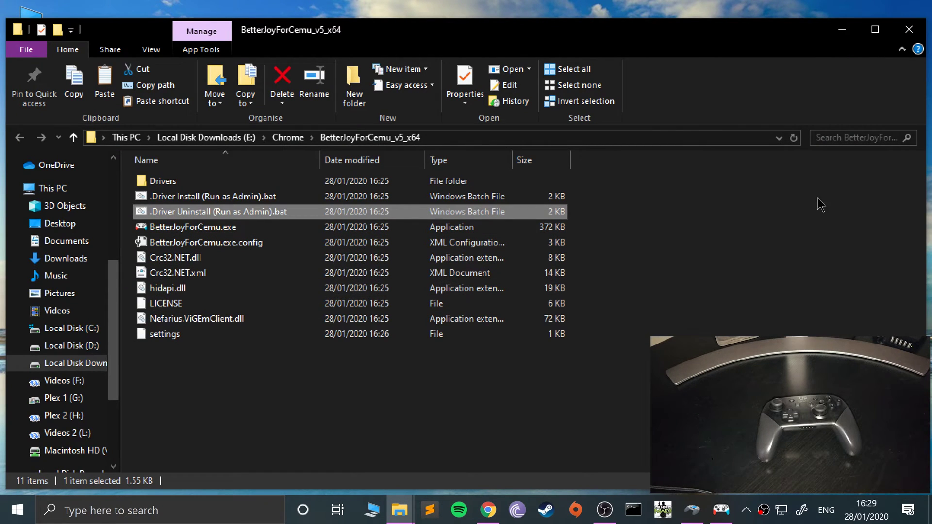
pyautogui.click(842, 30)
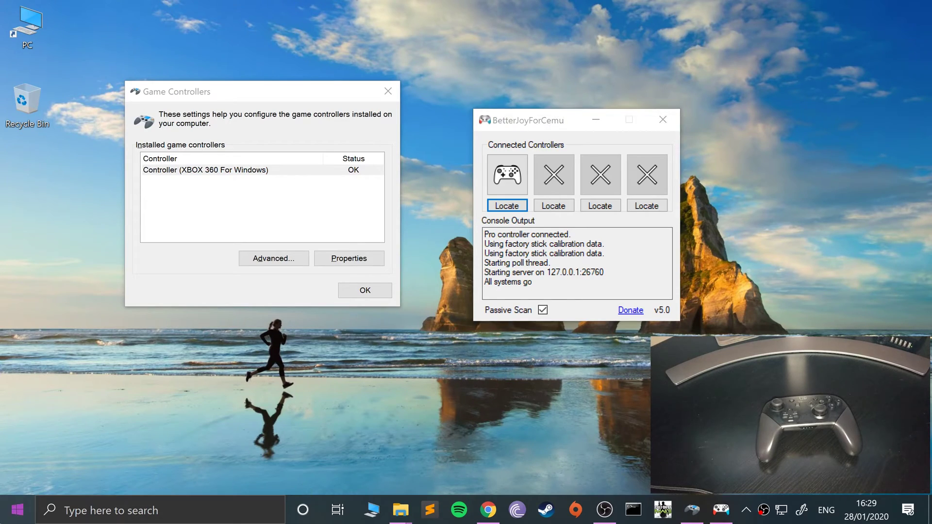
# Step: Examine the Pro Controller entries in the Bluetooth and other devices settings and in Devices and Printers
pyautogui.click(22, 502)
pyautogui.write('bl')
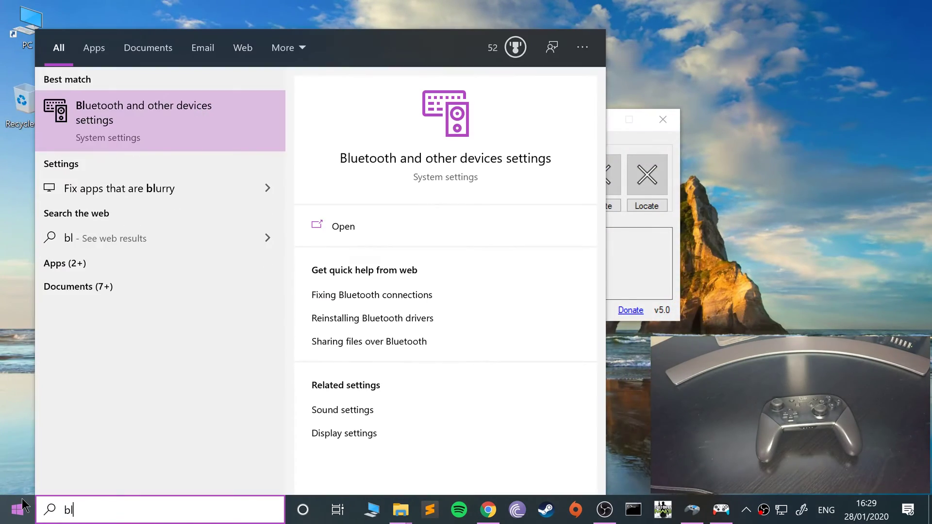
pyautogui.press('Return')
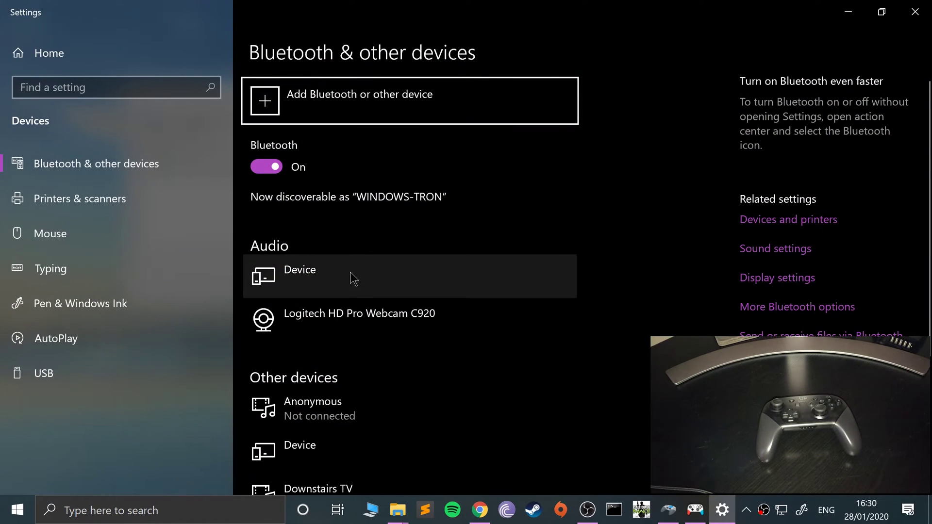
pyautogui.scroll(-3, 353, 320)
pyautogui.scroll(2, 355, 272)
pyautogui.scroll(1, 355, 292)
pyautogui.click(333, 386)
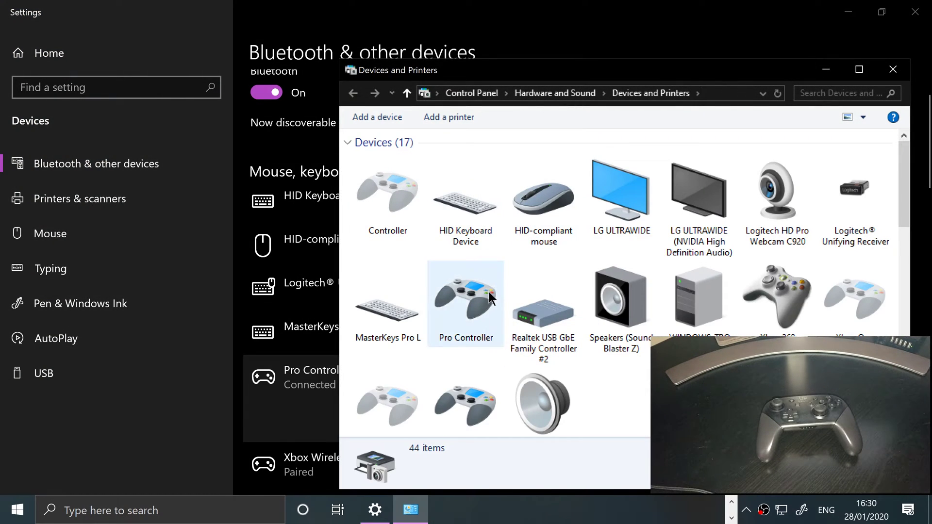
pyautogui.rightClick(488, 292)
pyautogui.press('Escape')
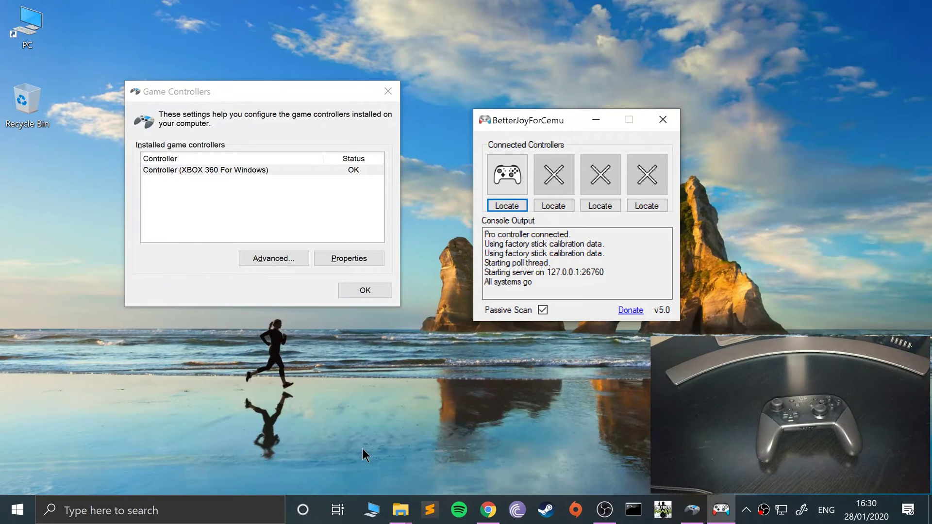
pyautogui.click(404, 515)
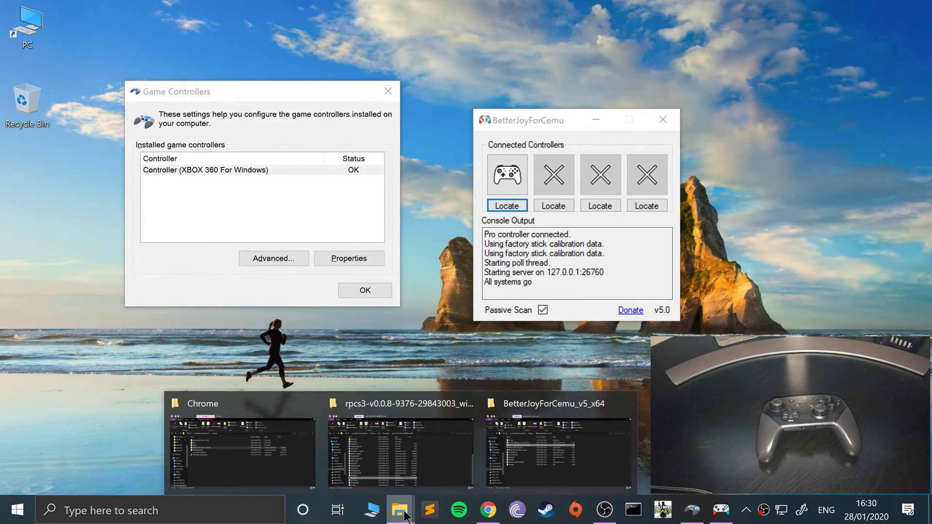
pyautogui.click(438, 430)
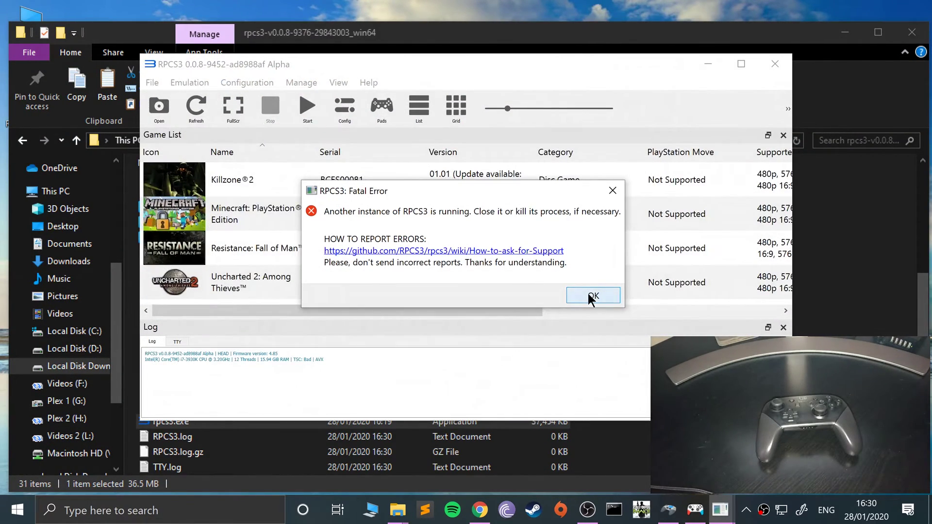
pyautogui.click(587, 292)
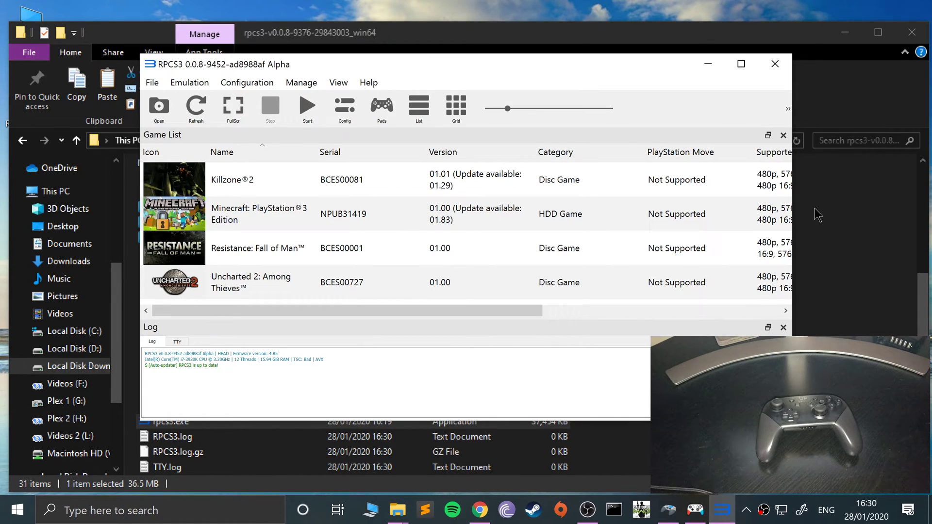
pyautogui.click(845, 32)
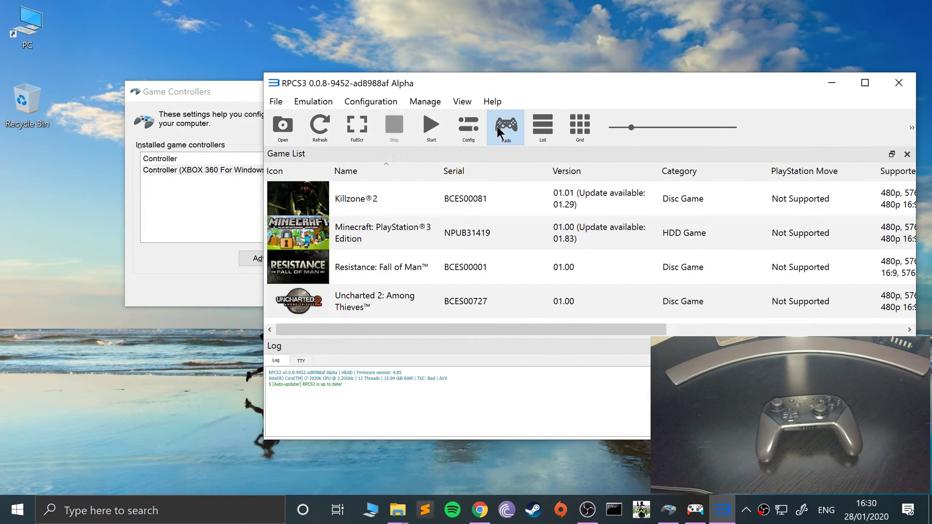
# Step: Reposition the RPCS3 main window so the Gamepad Settings dialog fits on screen, and open that dialog
pyautogui.click(497, 126)
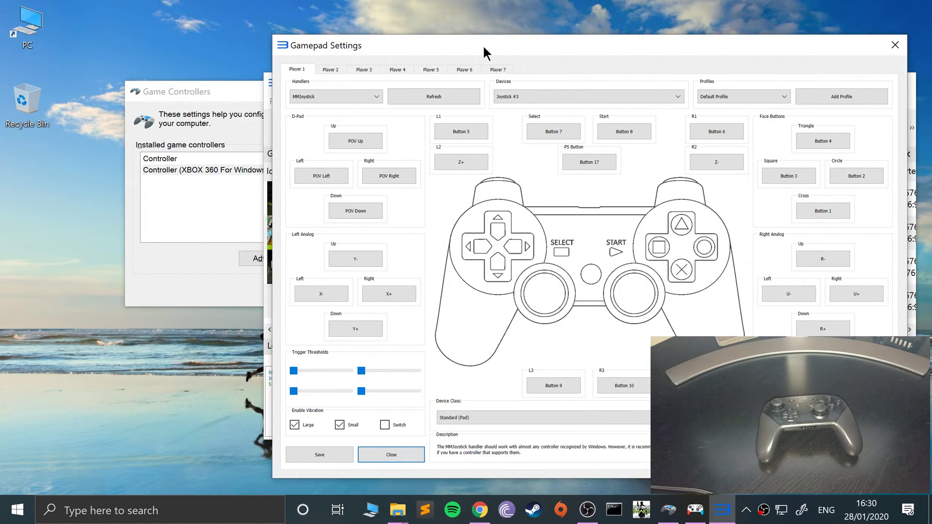
pyautogui.moveTo(483, 44); pyautogui.dragTo(210, 30)
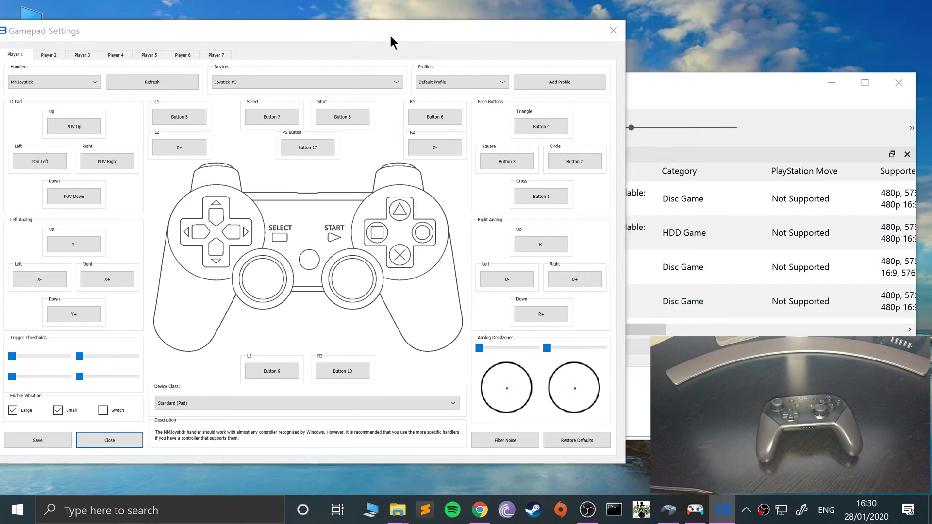
pyautogui.click(607, 34)
pyautogui.moveTo(634, 77); pyautogui.dragTo(385, 26)
pyautogui.click(245, 75)
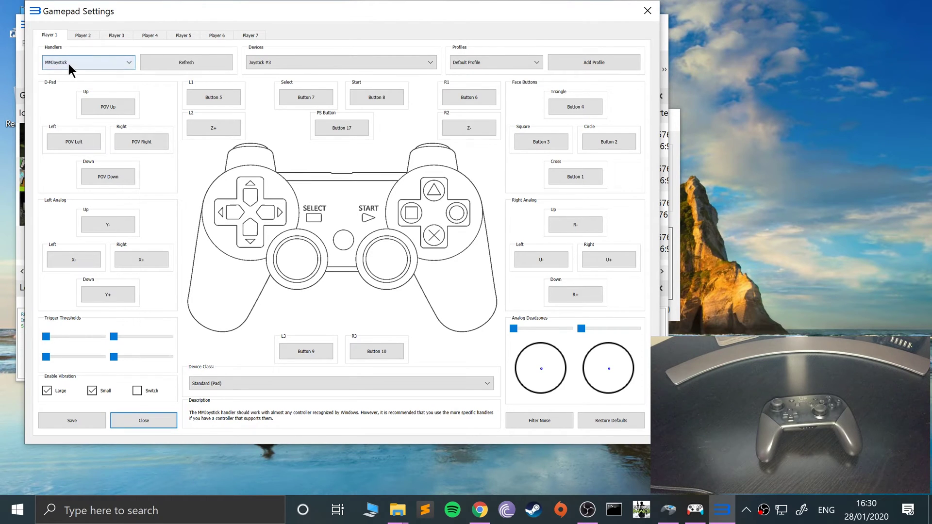
# Step: Set the Player 1 handler to XInput with device XInput Pad #1 and check the Square button's mapping
pyautogui.click(67, 62)
pyautogui.click(61, 95)
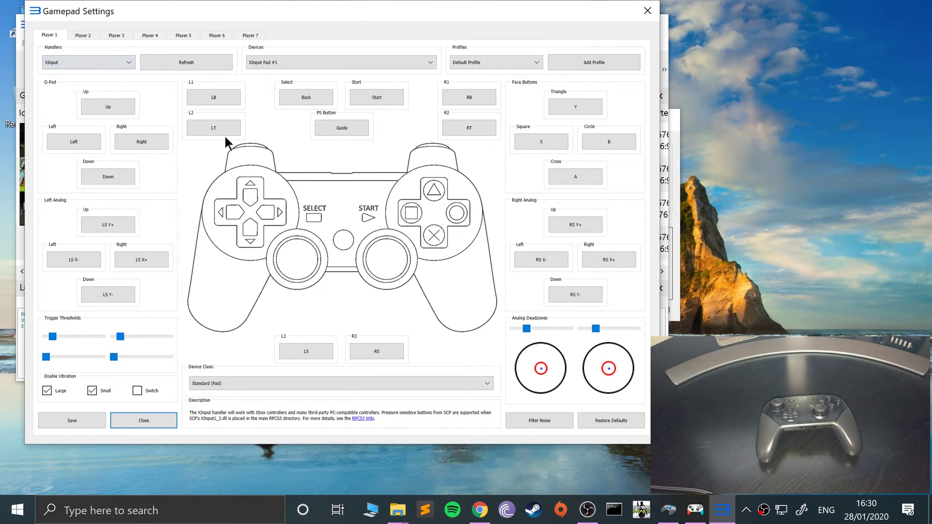
pyautogui.click(280, 61)
pyautogui.click(330, 73)
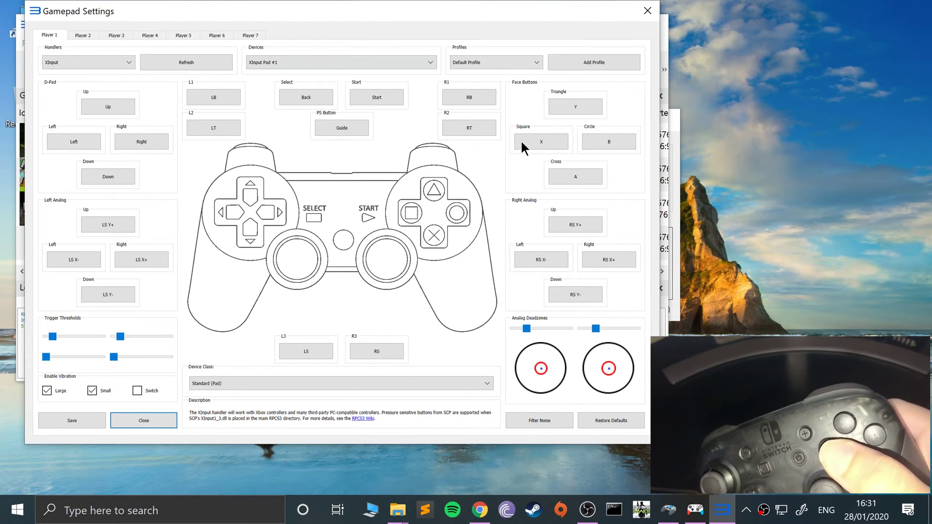
pyautogui.click(546, 142)
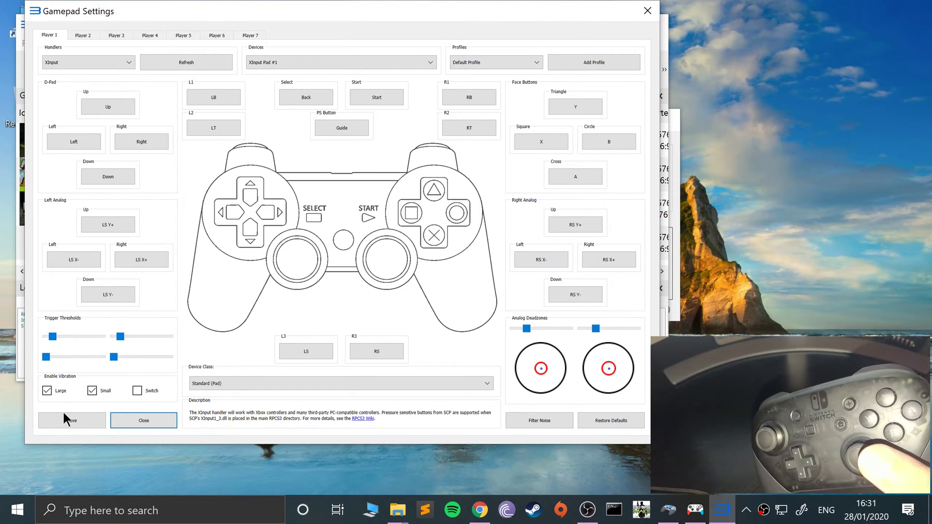
# Step: Cancel adding a new profile and save the Player 1 gamepad settings under Default Profile
pyautogui.click(588, 63)
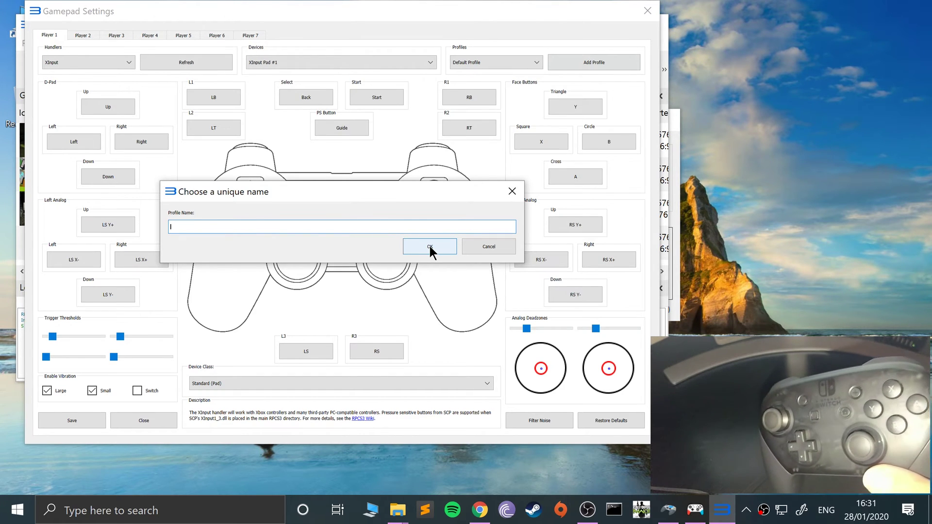
pyautogui.click(490, 247)
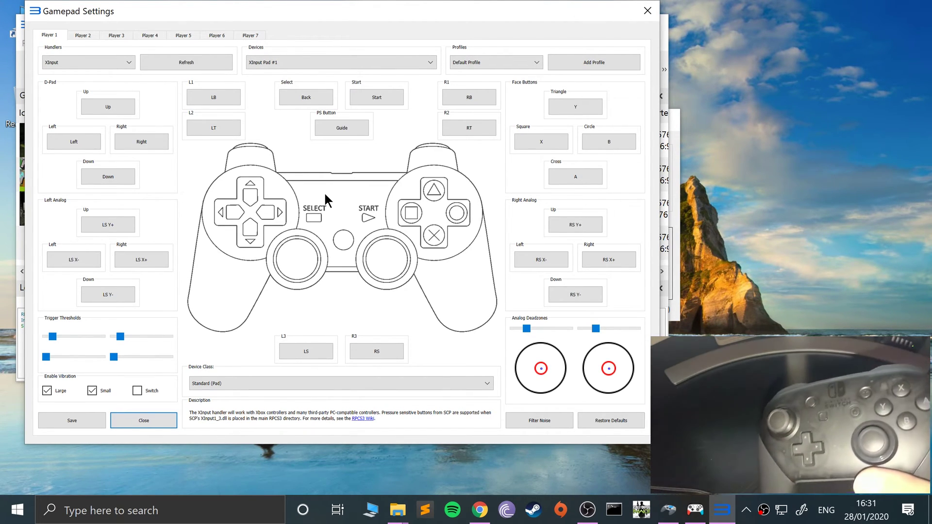
pyautogui.click(48, 421)
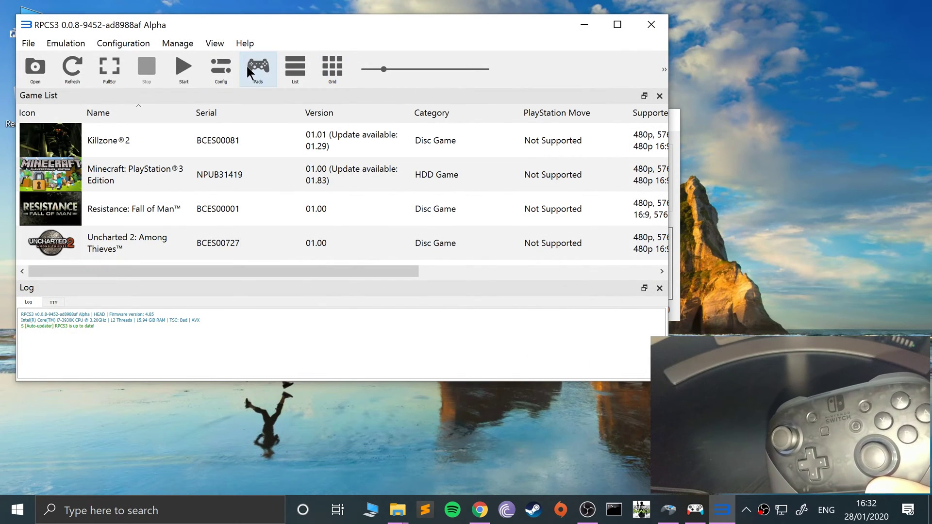
# Step: Reopen the gamepad settings, keep Large and Small vibration enabled for Player 1 and save
pyautogui.click(256, 68)
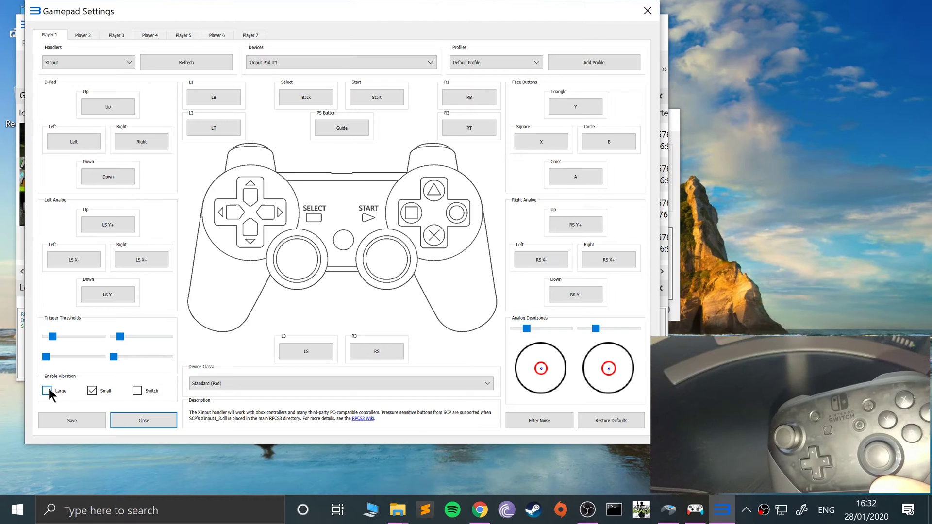
pyautogui.click(97, 389)
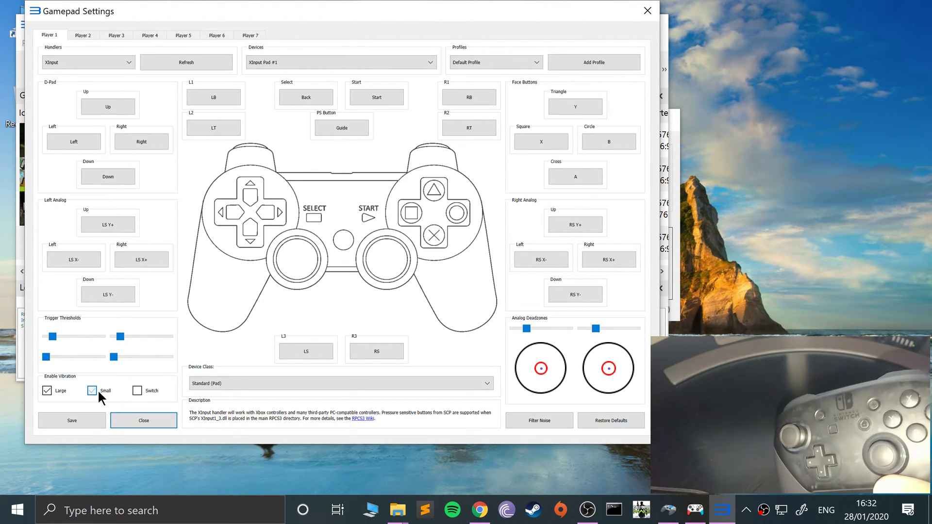
pyautogui.click(61, 425)
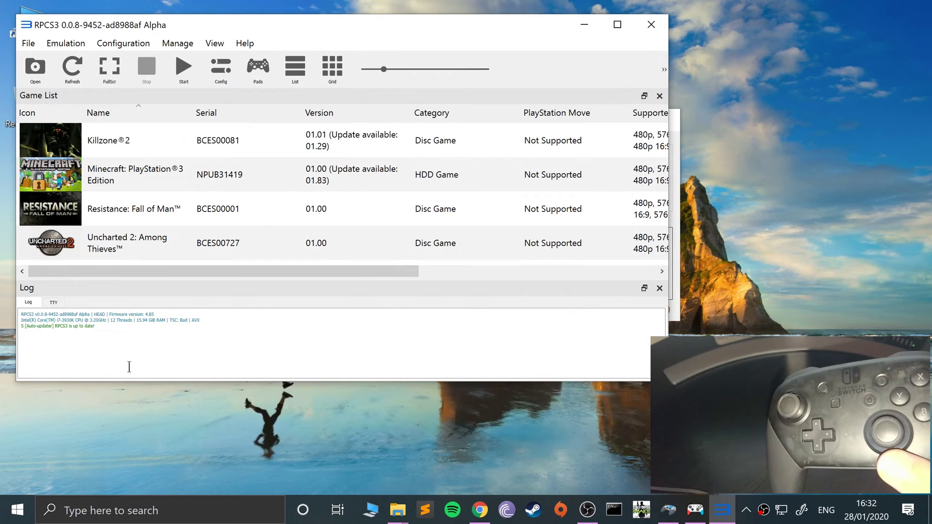
# Step: Launch Minecraft: PlayStation®3 Edition from the game list and check its compatibility rating while the game loads
pyautogui.click(153, 170)
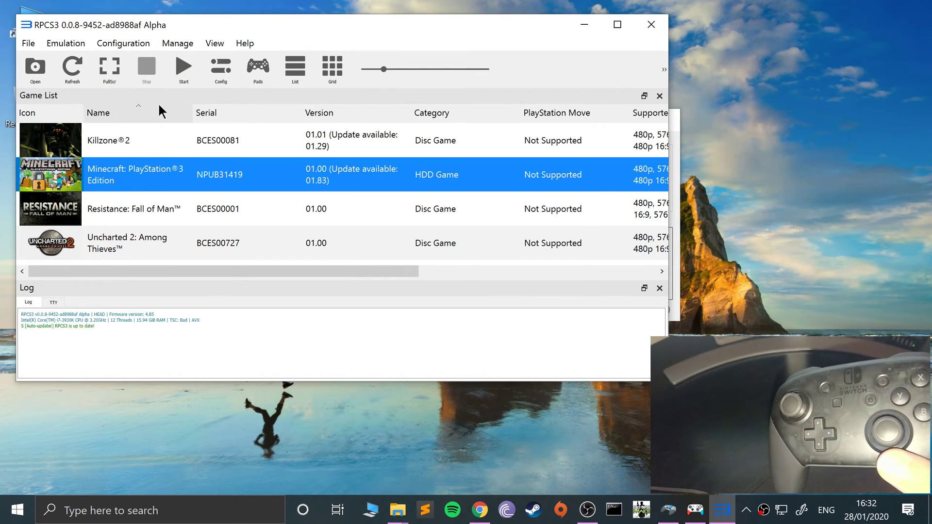
pyautogui.doubleClick(141, 179)
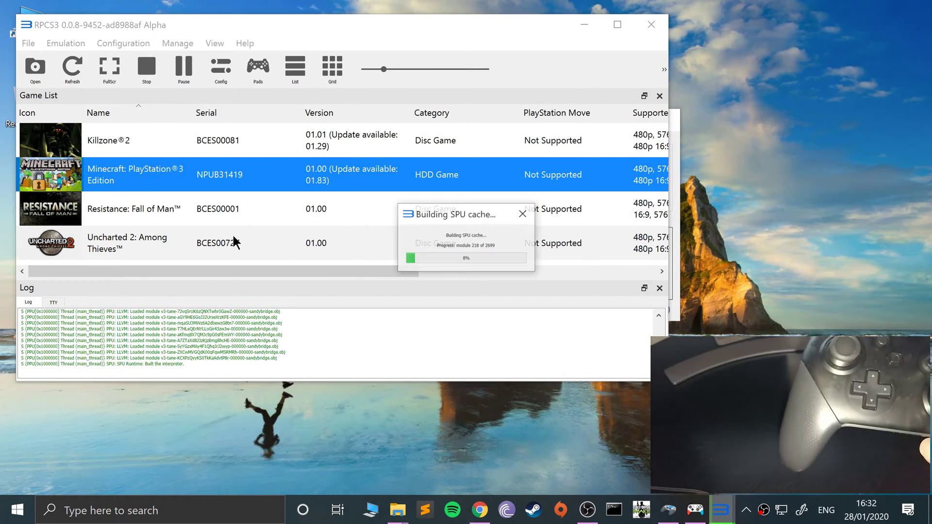
pyautogui.moveTo(291, 271); pyautogui.dragTo(611, 195)
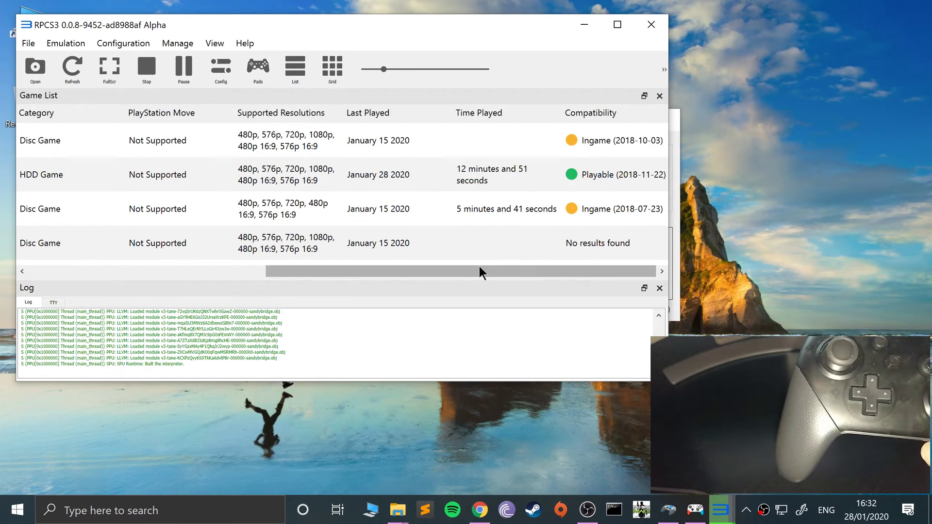
pyautogui.moveTo(479, 267); pyautogui.dragTo(165, 267)
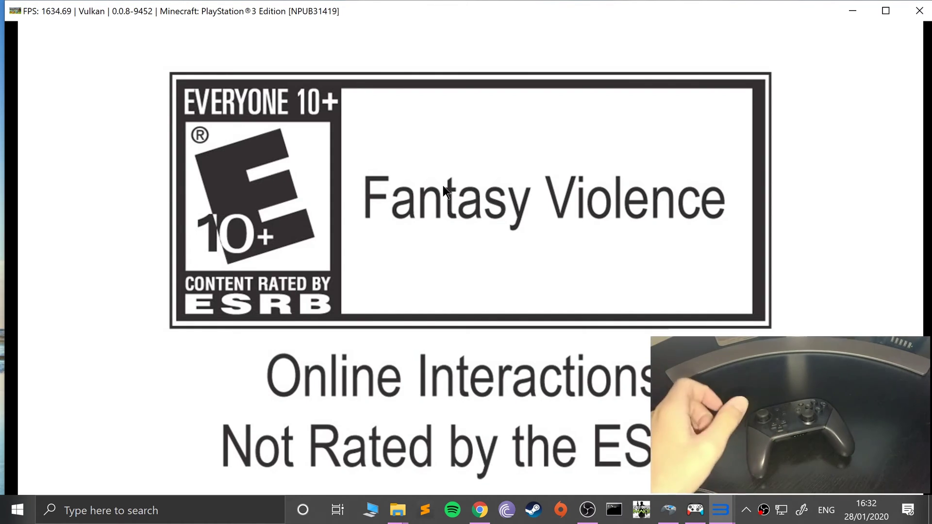
# Step: With the Minecraft window maximized, acknowledge the autosave notice and start Play Game from the main menu
pyautogui.doubleClick(657, 12)
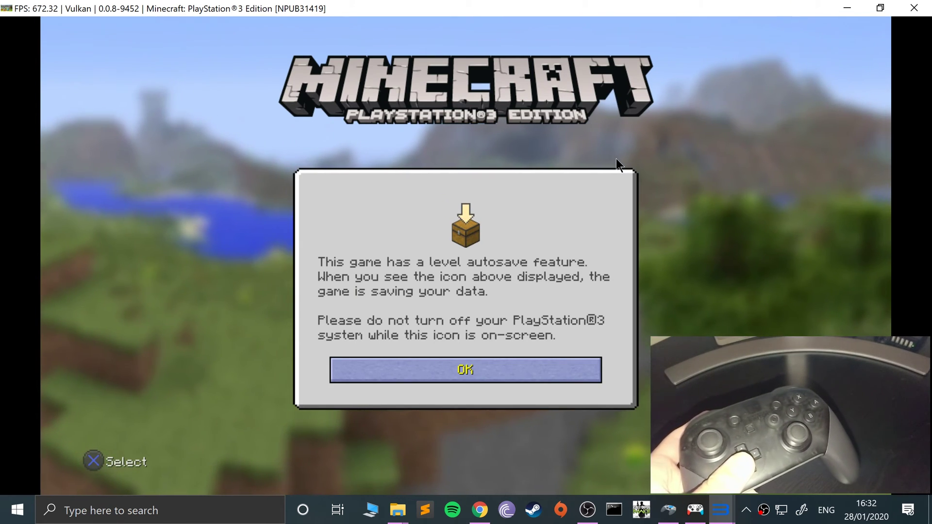
pyautogui.press('Return')
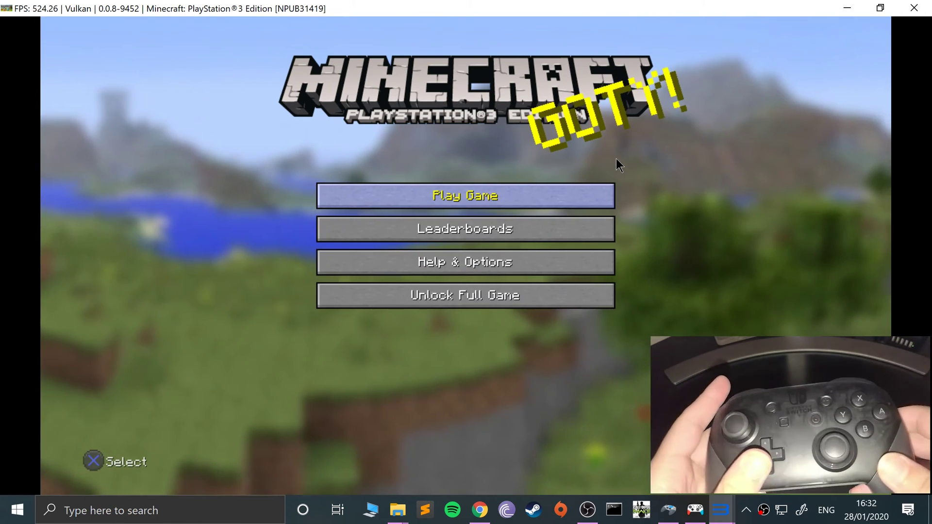
pyautogui.press('Down')
pyautogui.press('Up')
pyautogui.press('Return')
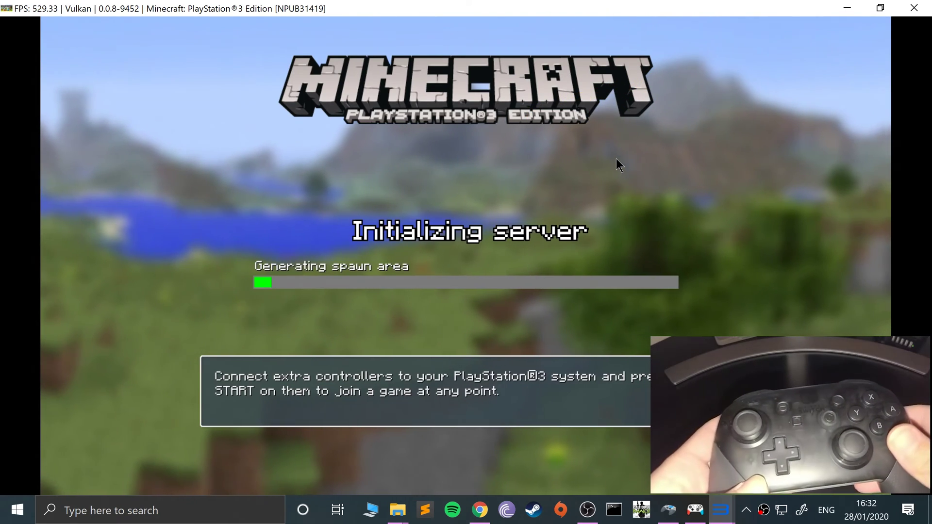